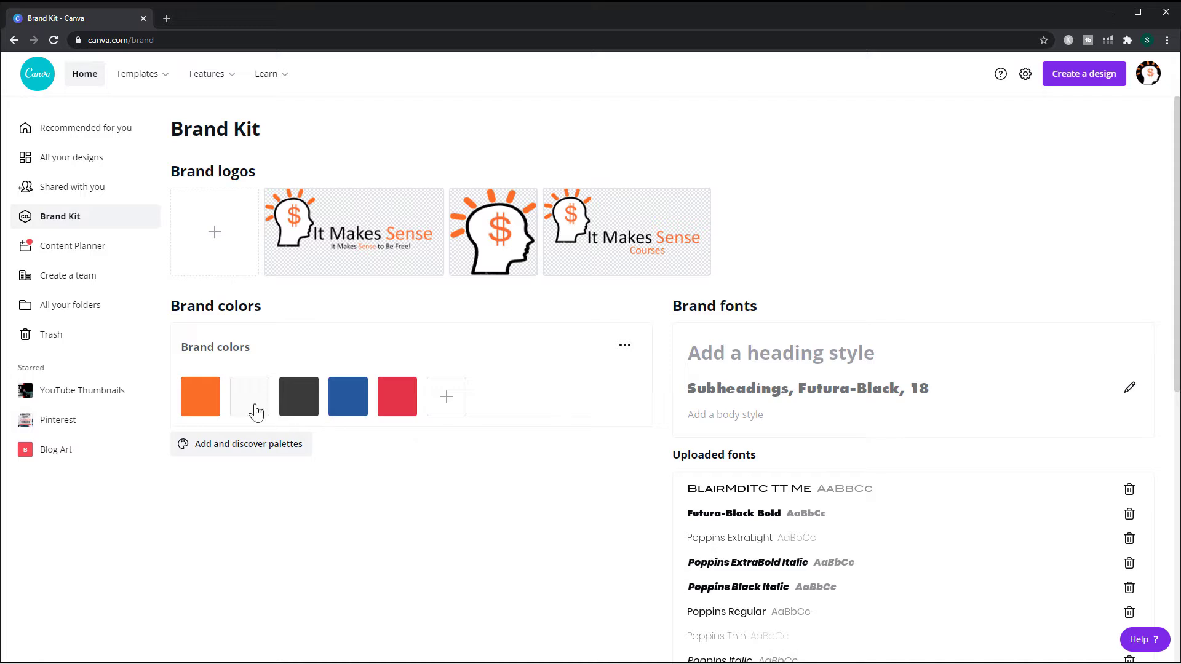
- Add a new purple brand colour, #9C06F8, to the brand kit's colour palette
left_click(448, 400)
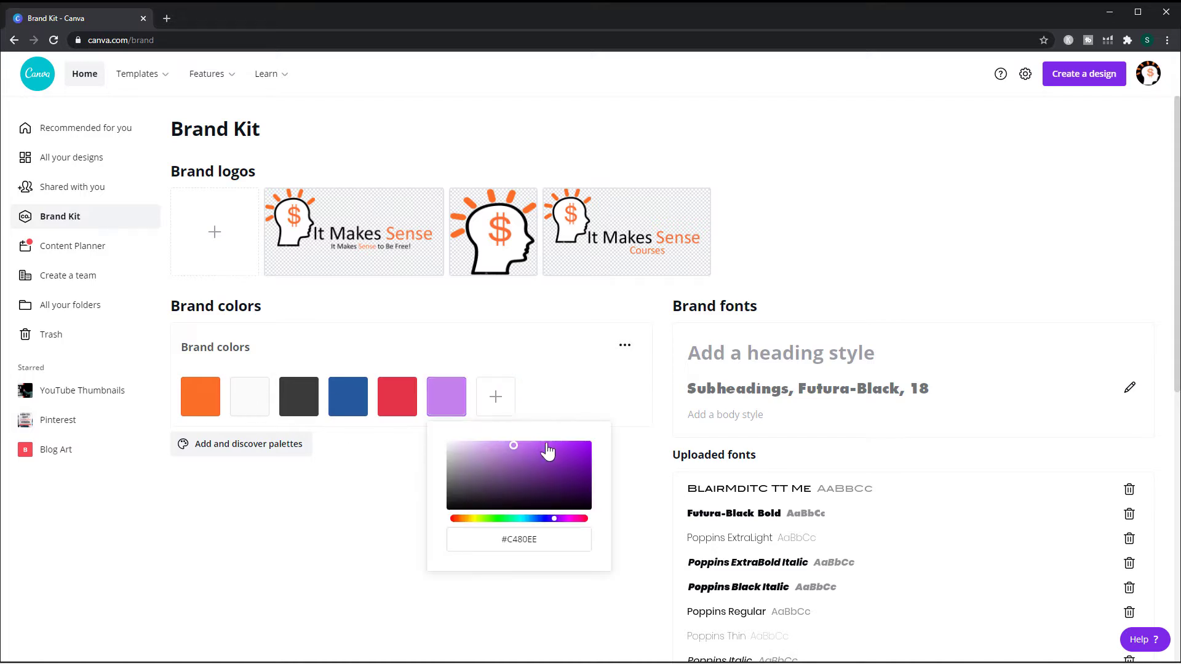
left_click(587, 445)
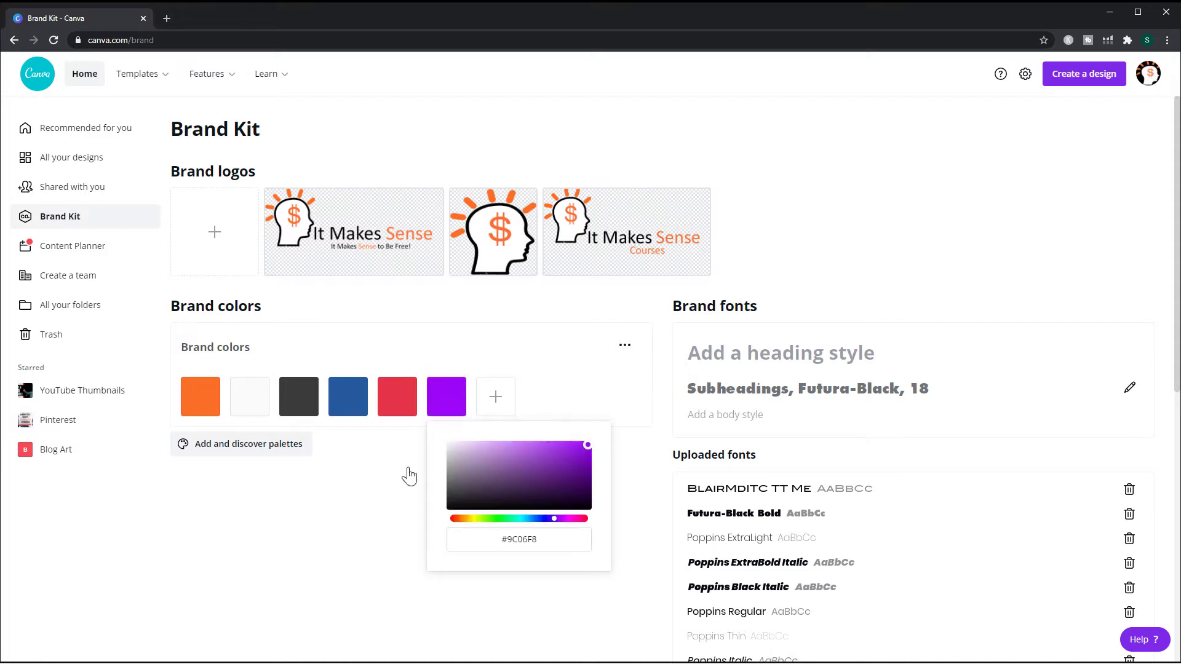
left_click(338, 483)
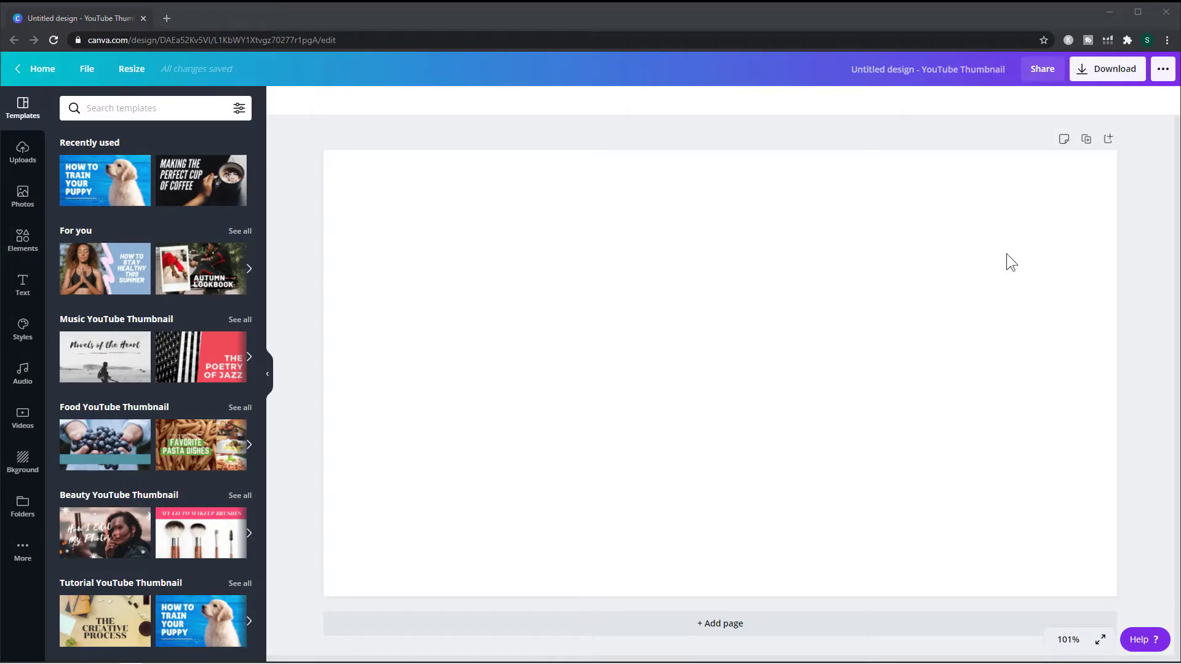
- Show rulers on the YouTube thumbnail design and add a horizontal guide at about 150 px
left_click(87, 68)
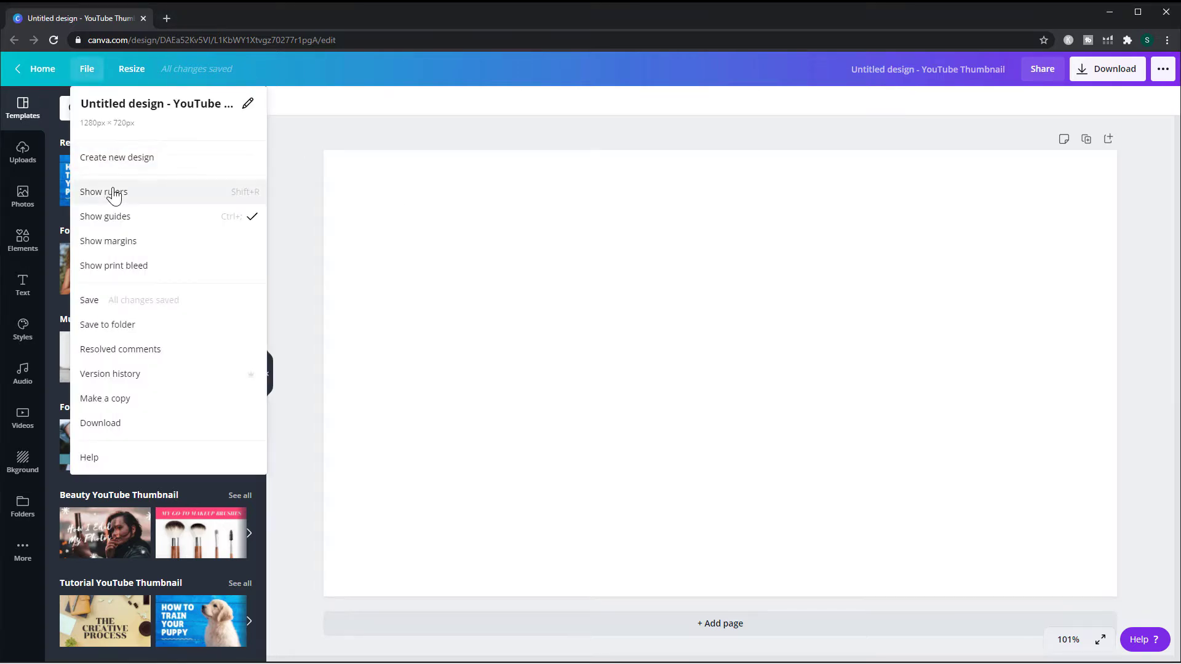
left_click(112, 192)
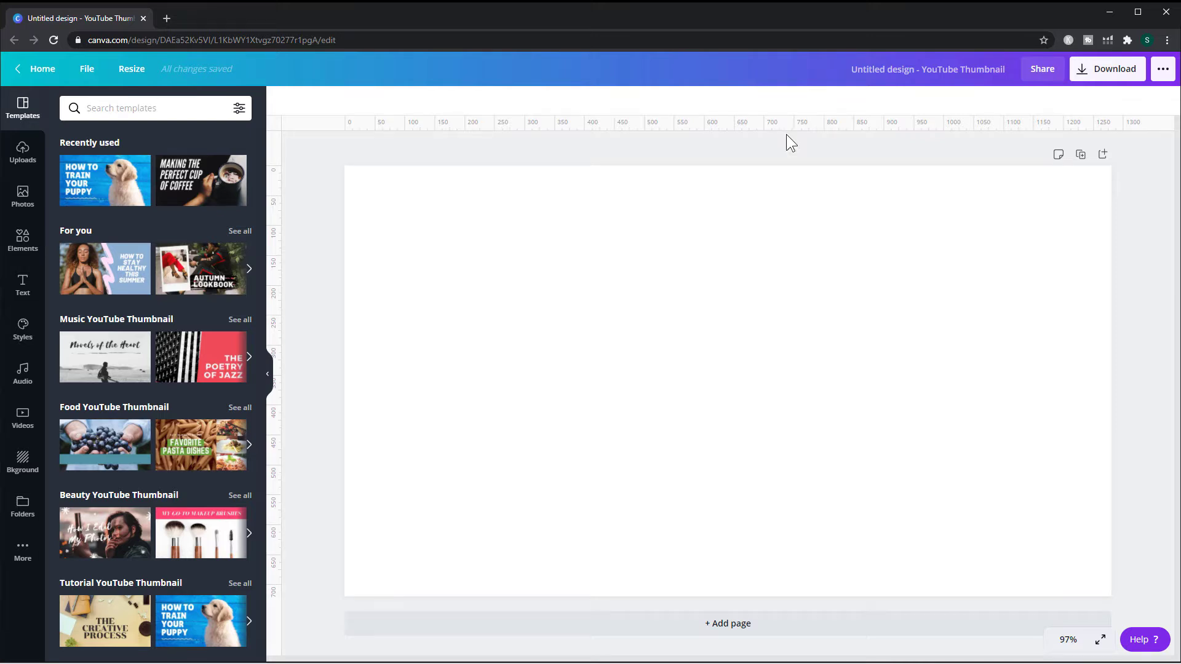
left_click_drag(786, 134, 771, 255)
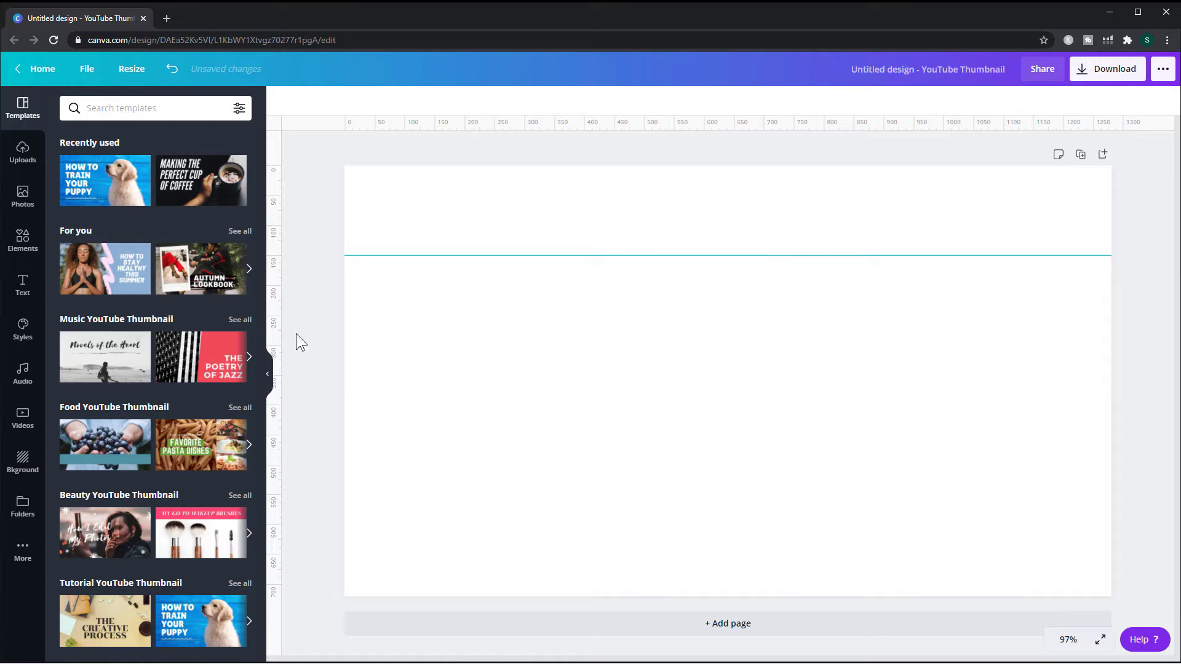
- Add a vertical guide at about 1050 px and a second horizontal guide at about 500 px
left_click_drag(274, 329, 973, 397)
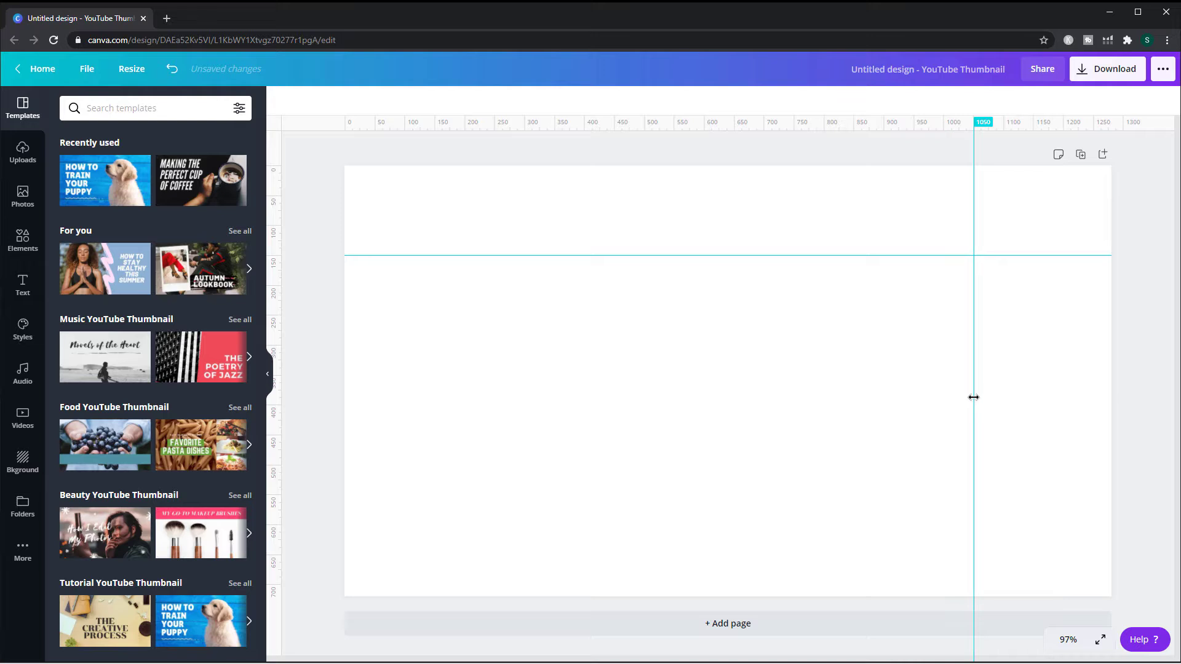
left_click_drag(973, 397, 973, 397)
left_click_drag(729, 129, 766, 463)
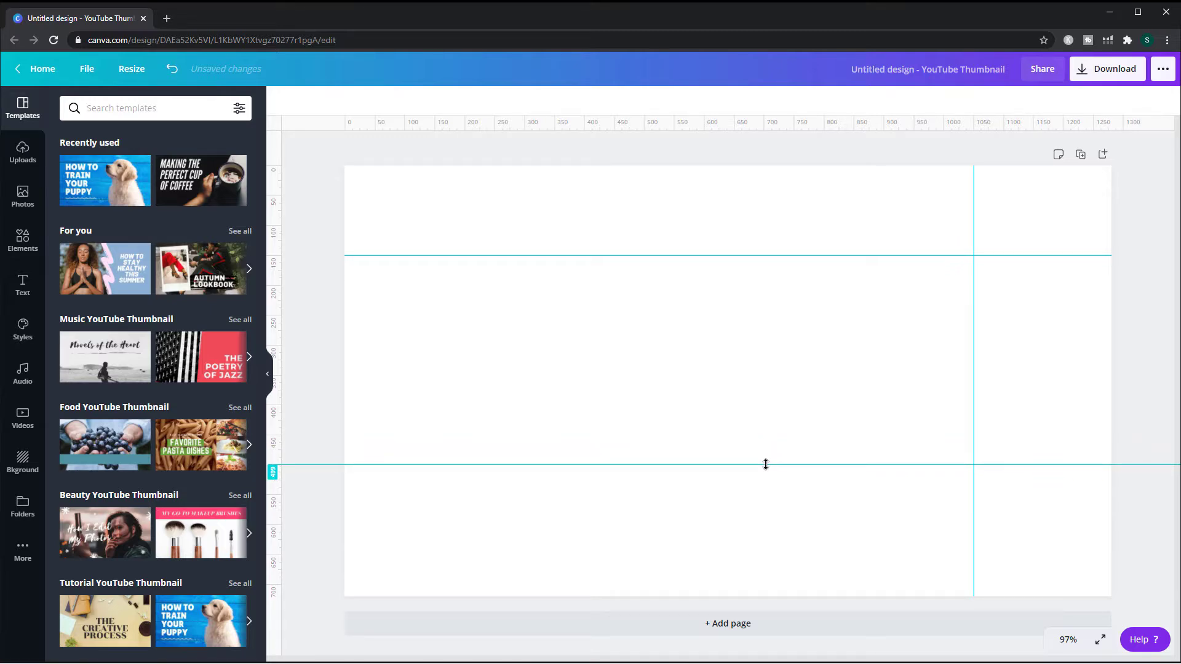
left_click_drag(766, 463, 766, 463)
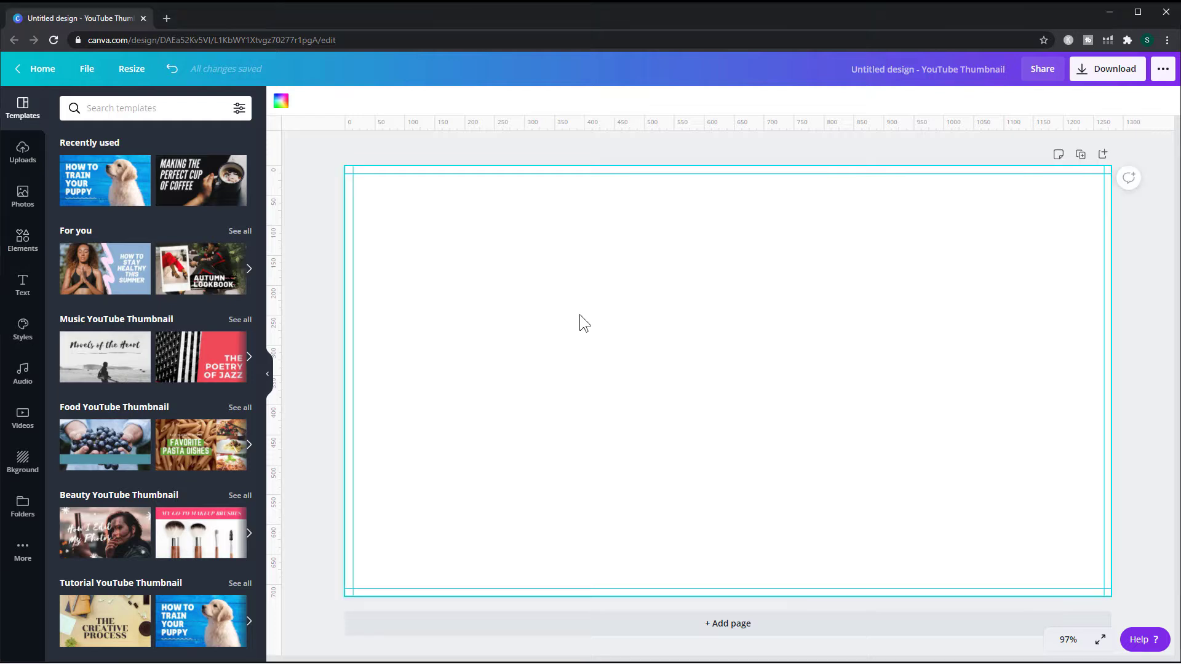
- Add a rectangle, resize it to about 407 × 248 and move it to the upper left of the canvas
key("r")
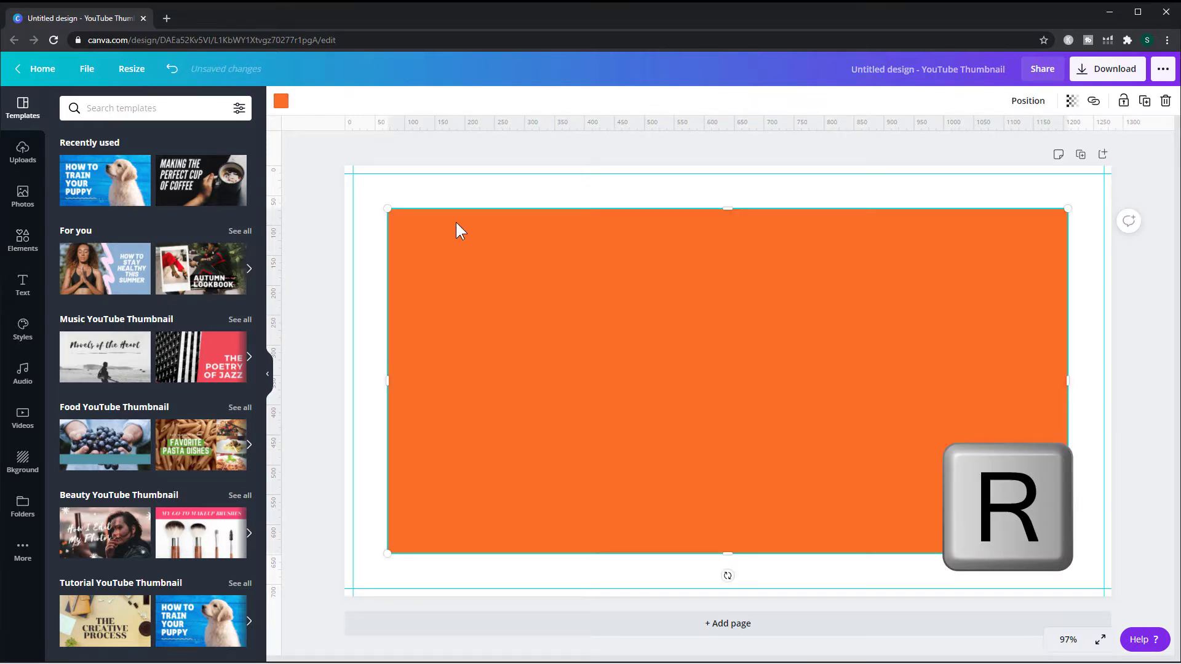
left_click_drag(385, 205, 824, 404)
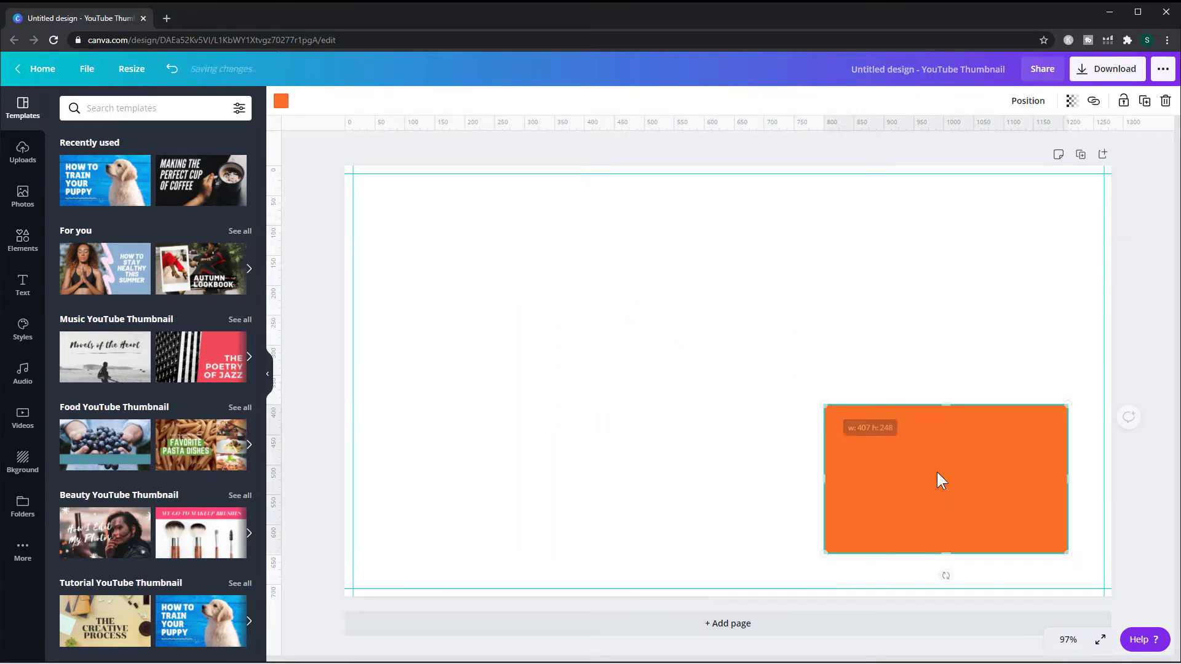
left_click_drag(938, 473, 473, 279)
left_click(771, 406)
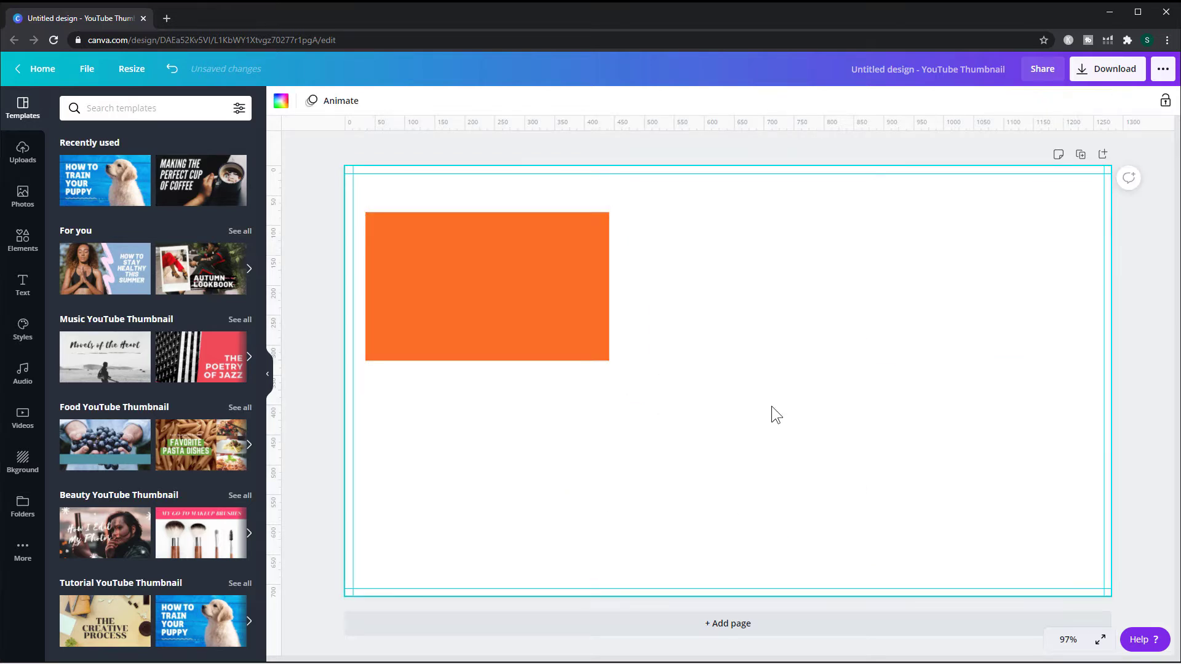
- Add a second rectangle sized into the lower right area, and add a circle in the canvas centre
key("r")
left_click_drag(388, 210, 719, 381)
key("c")
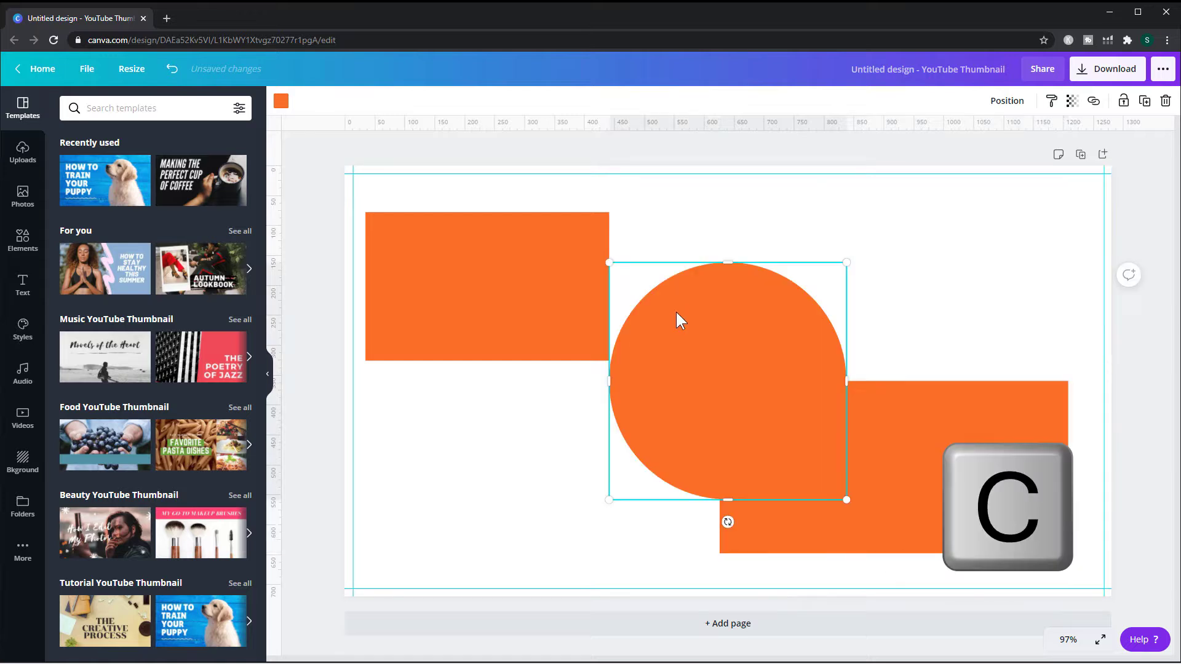
left_click(943, 267)
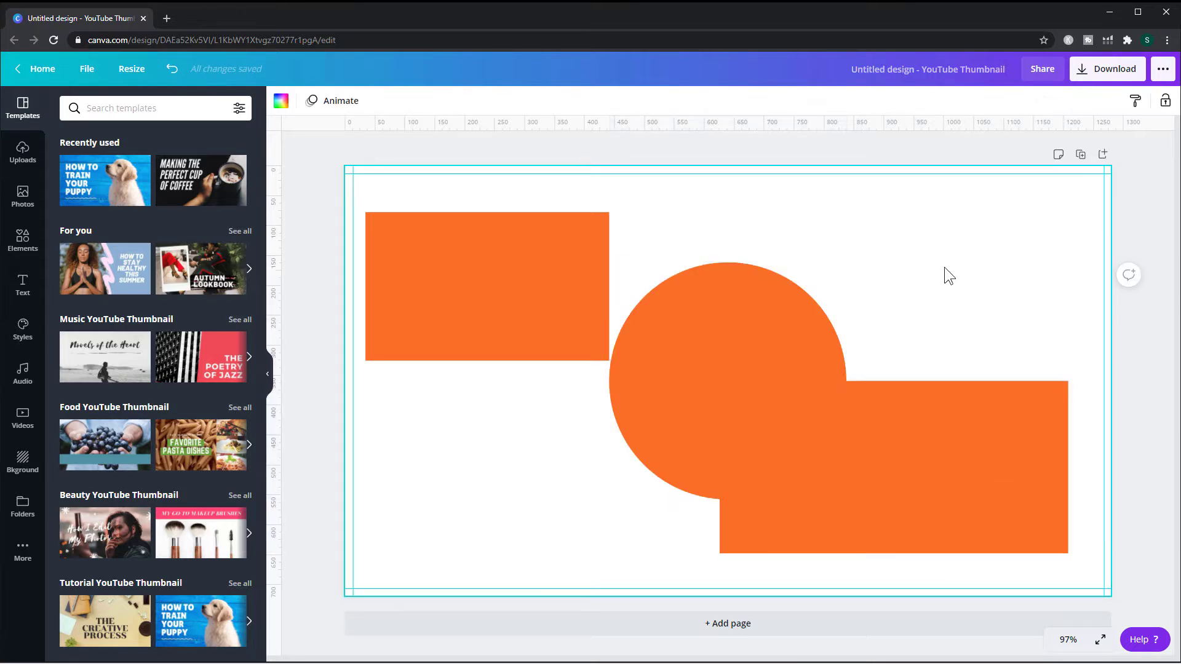
- Add a text box, replace its text with "l" and nudge it slightly left
key("t")
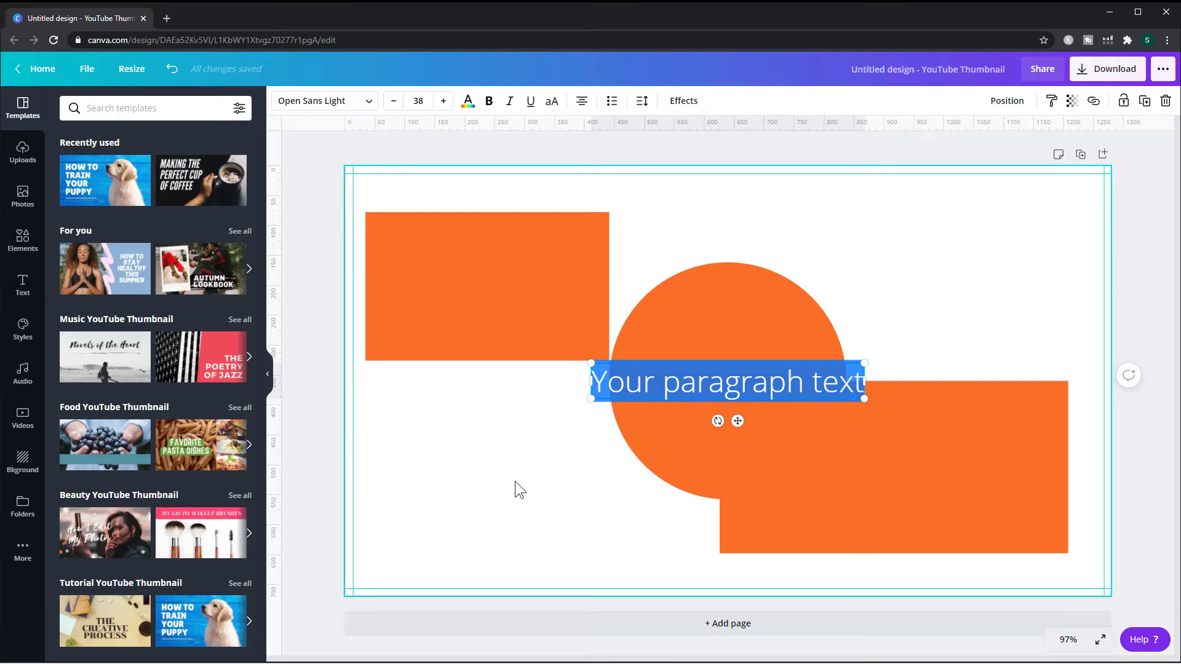
type("l")
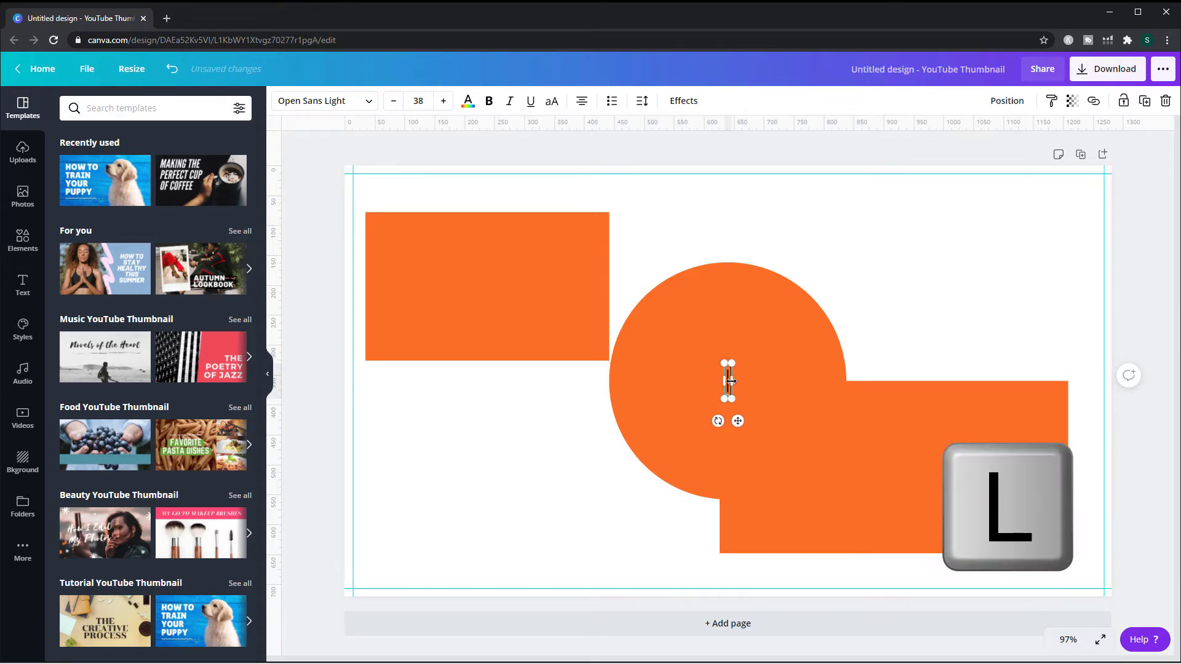
left_click_drag(726, 380, 679, 380)
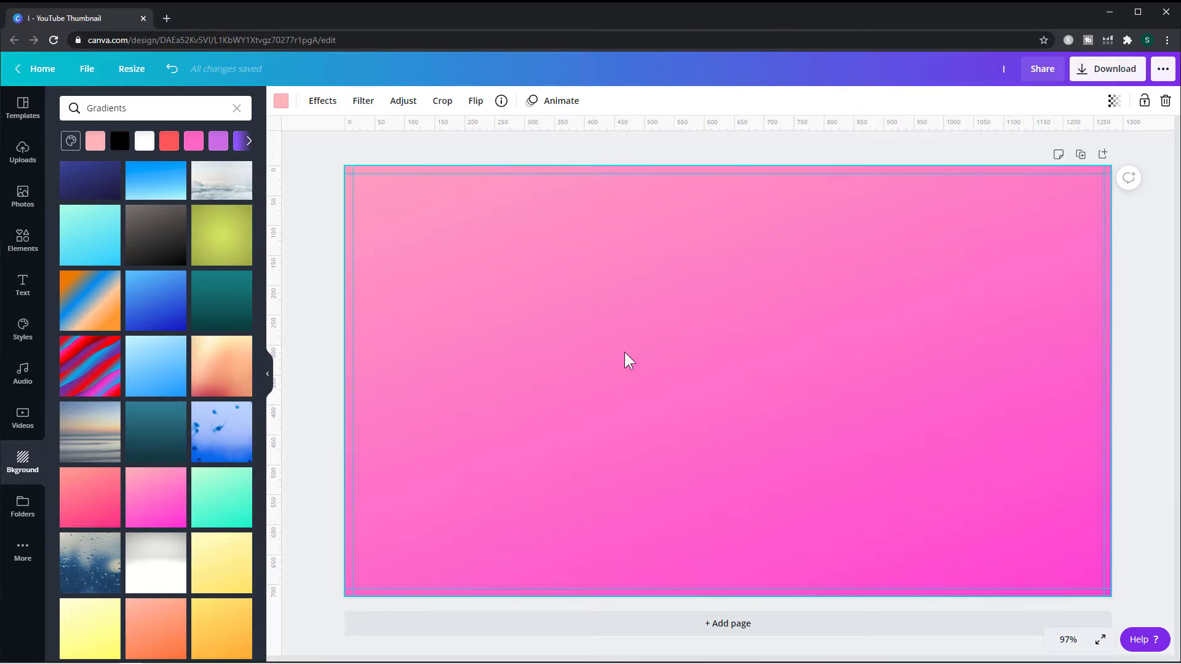
- Add a line, move it up slightly and colour it with the dark grey brand colour
key("l")
left_click_drag(627, 383, 621, 360)
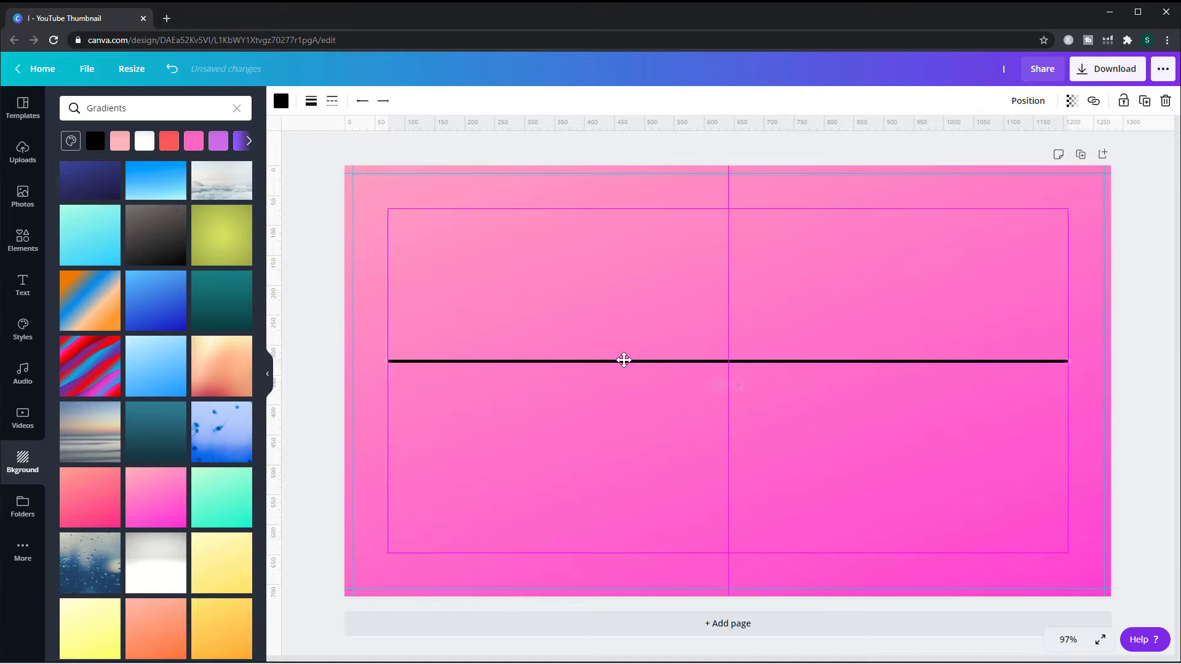
left_click(281, 104)
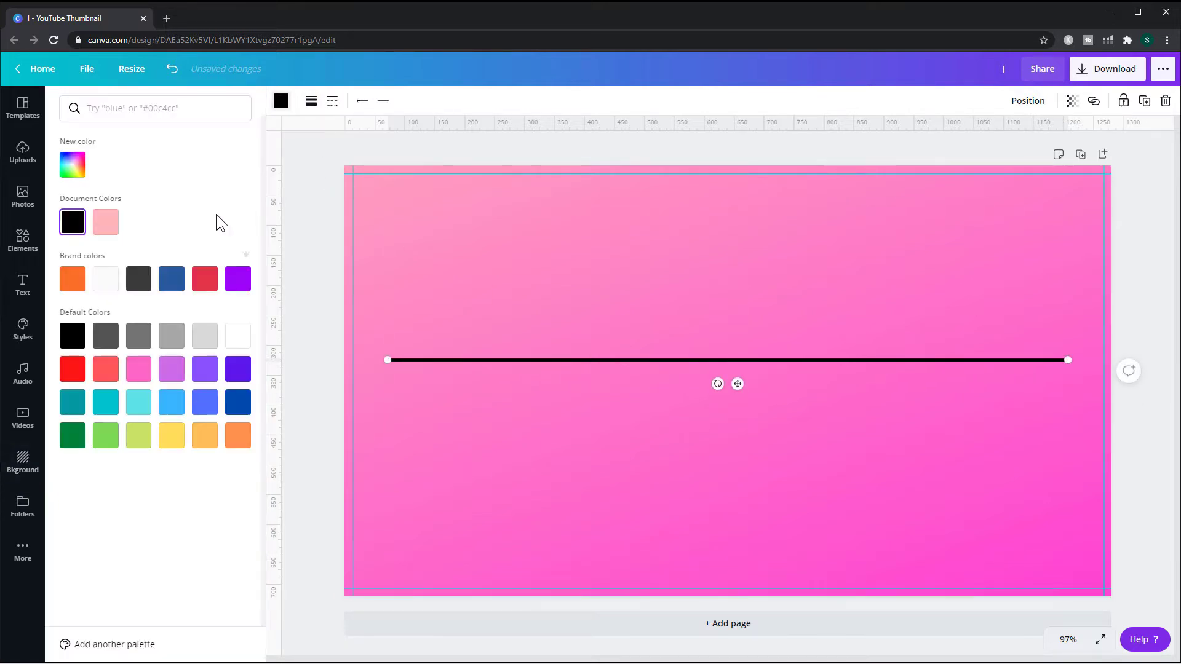
left_click(144, 285)
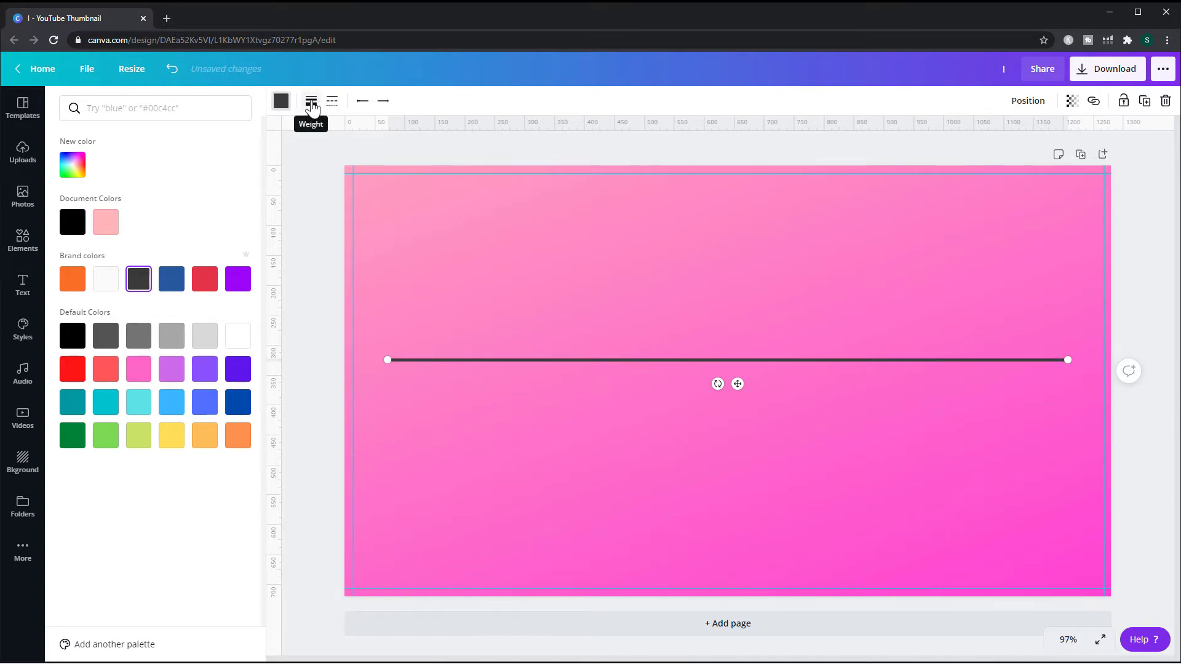
- Reduce the line's weight to 1
left_click(311, 105)
mouse_move(382, 139)
left_mouse_down()
mouse_move(403, 140)
mouse_move(380, 140)
left_mouse_up()
- Preview the dashed and dotted line styles, then settle on the plain solid line style
left_click(332, 102)
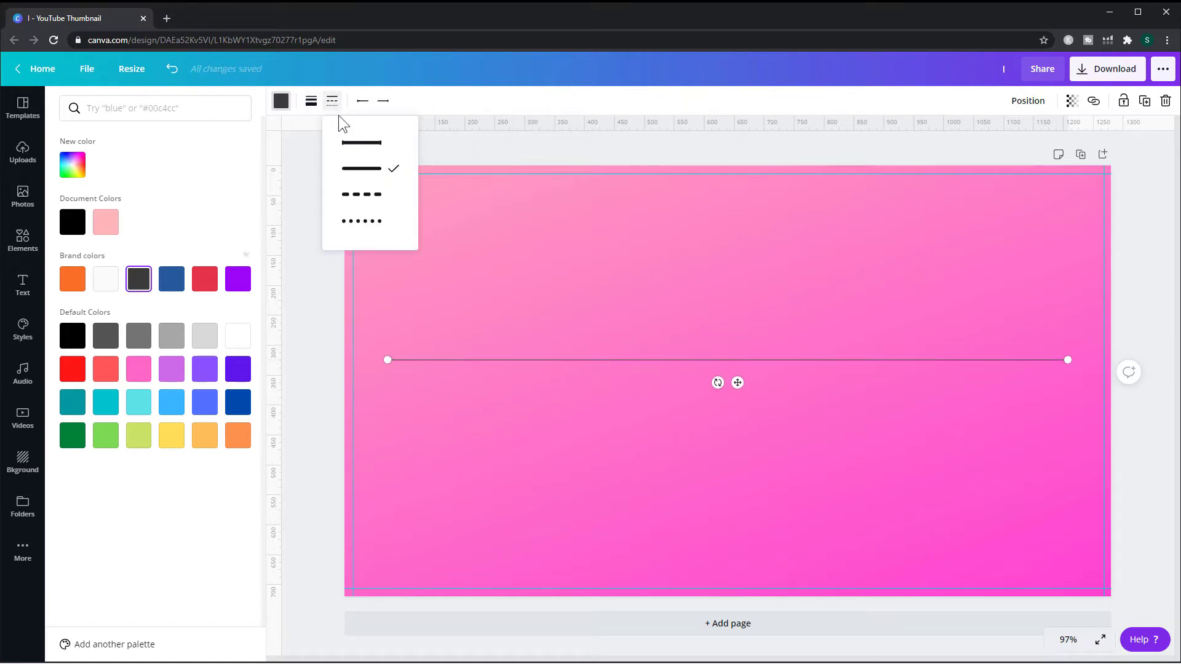
left_click(360, 197)
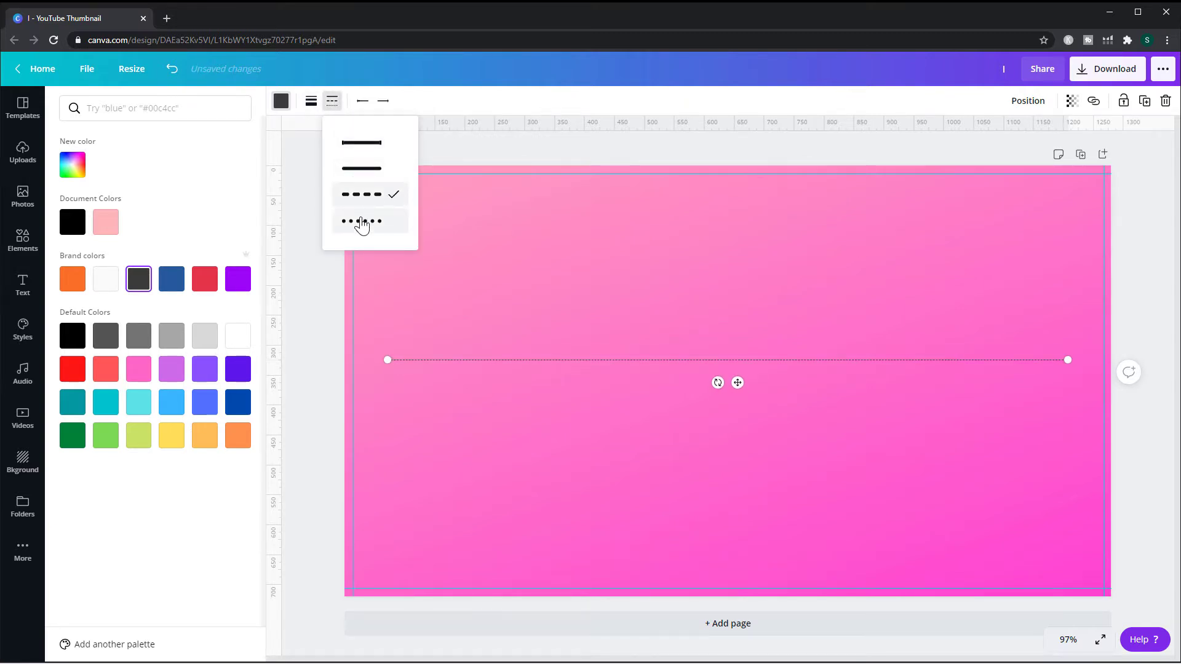
left_click(361, 223)
left_click(362, 146)
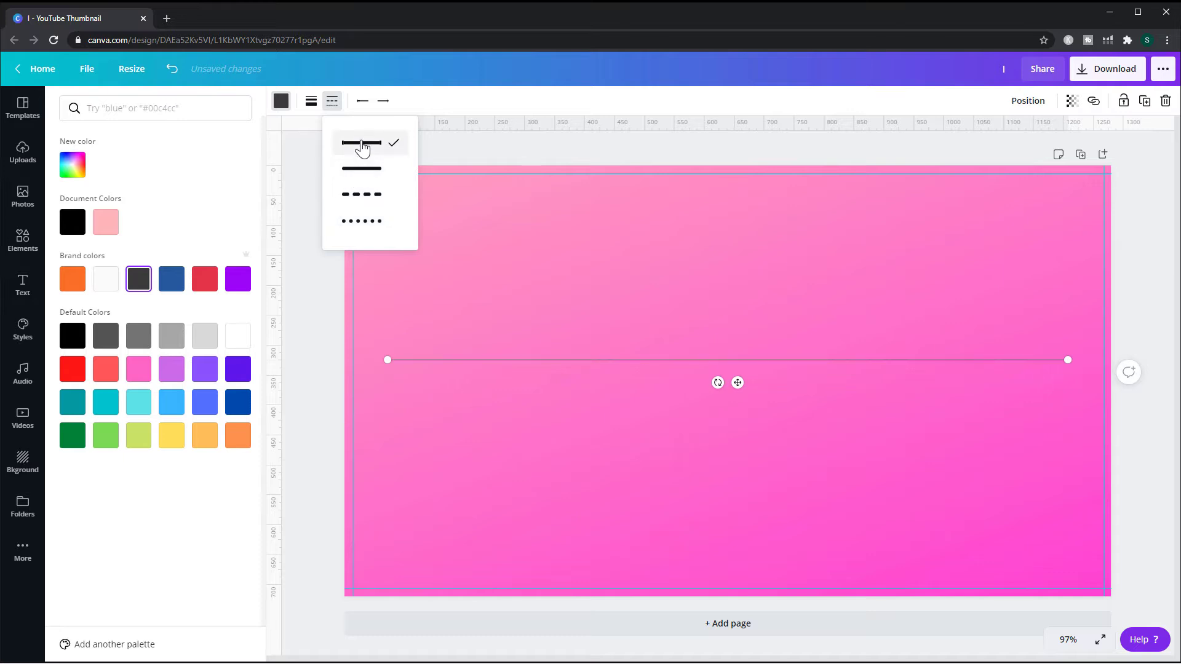
left_click(349, 175)
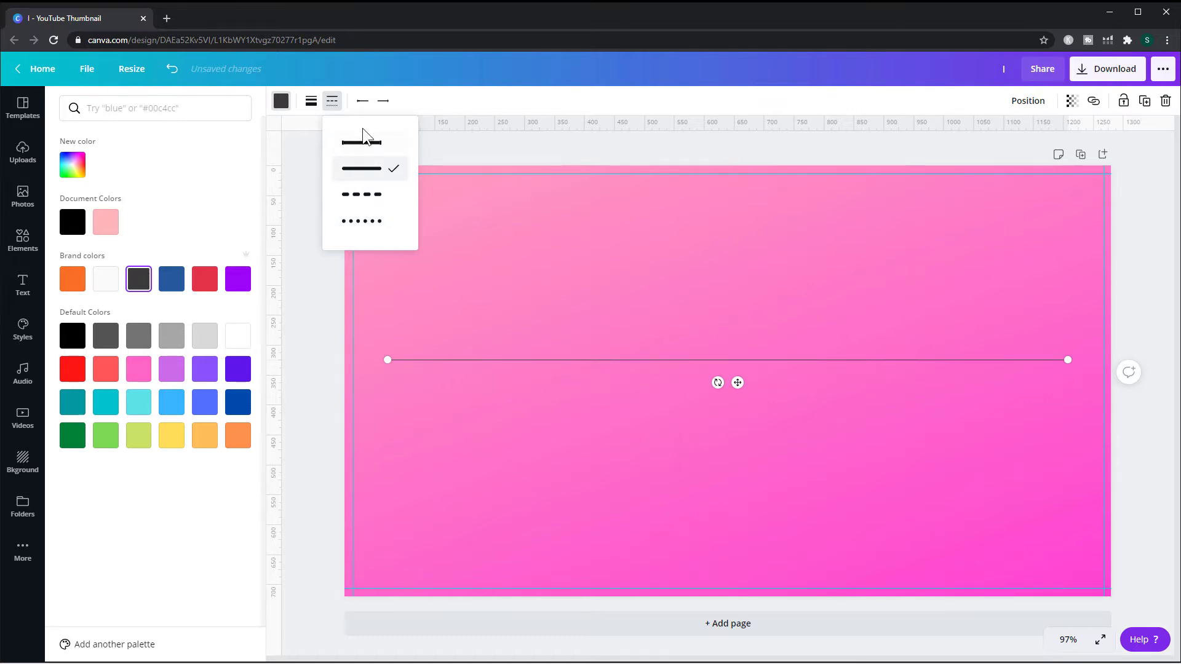
- Set the line's start to a filled arrowhead
left_click(362, 101)
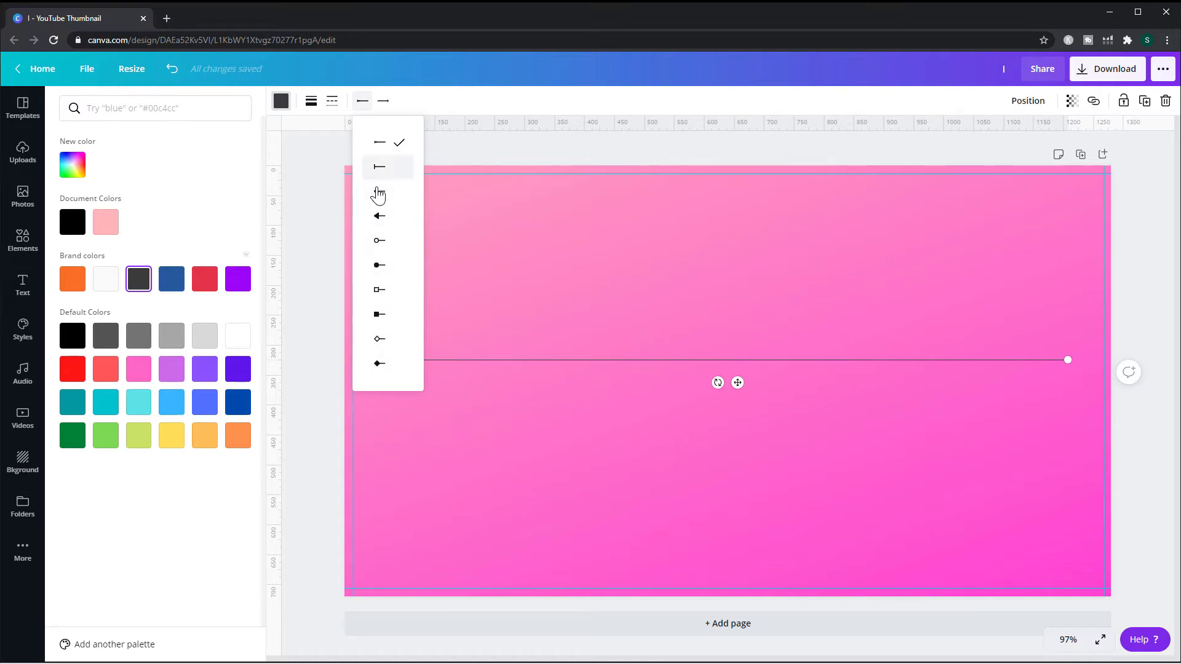
left_click(379, 217)
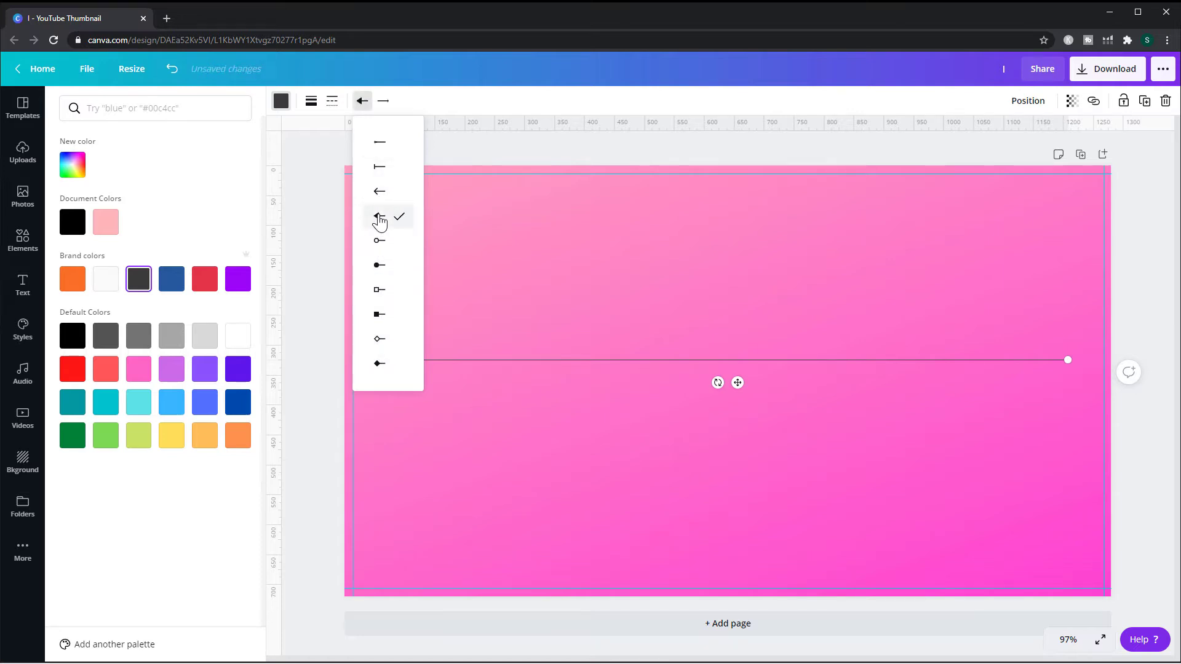
left_click(492, 280)
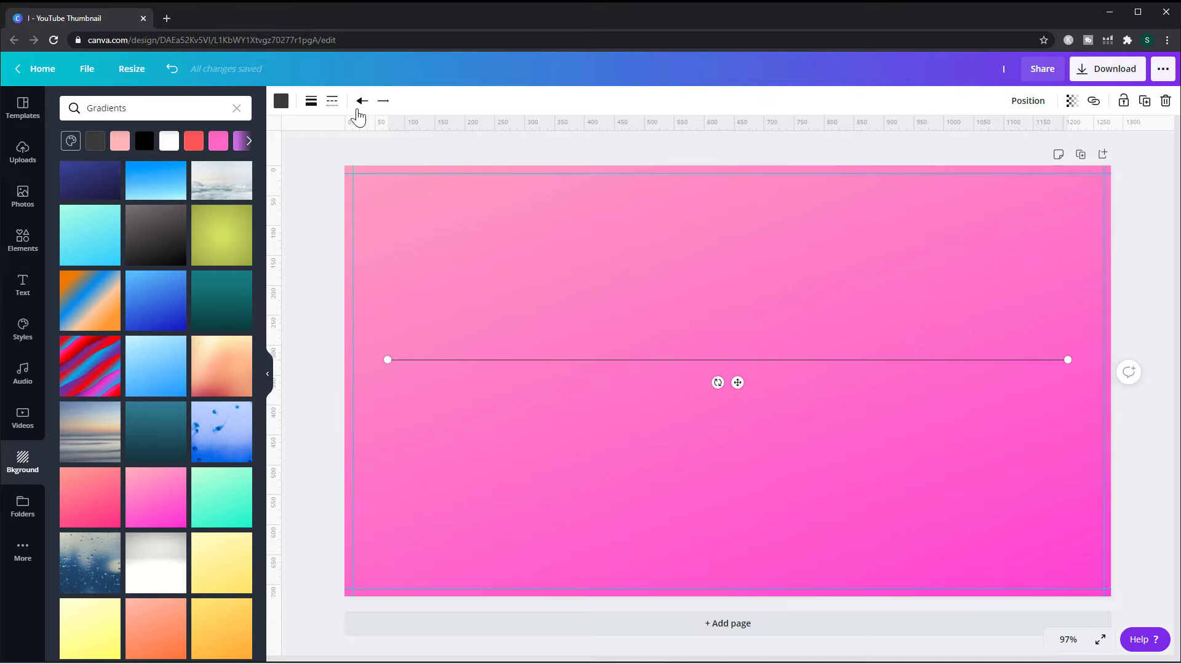
- Set the line's end to a filled square cap and reselect the line
left_click(382, 100)
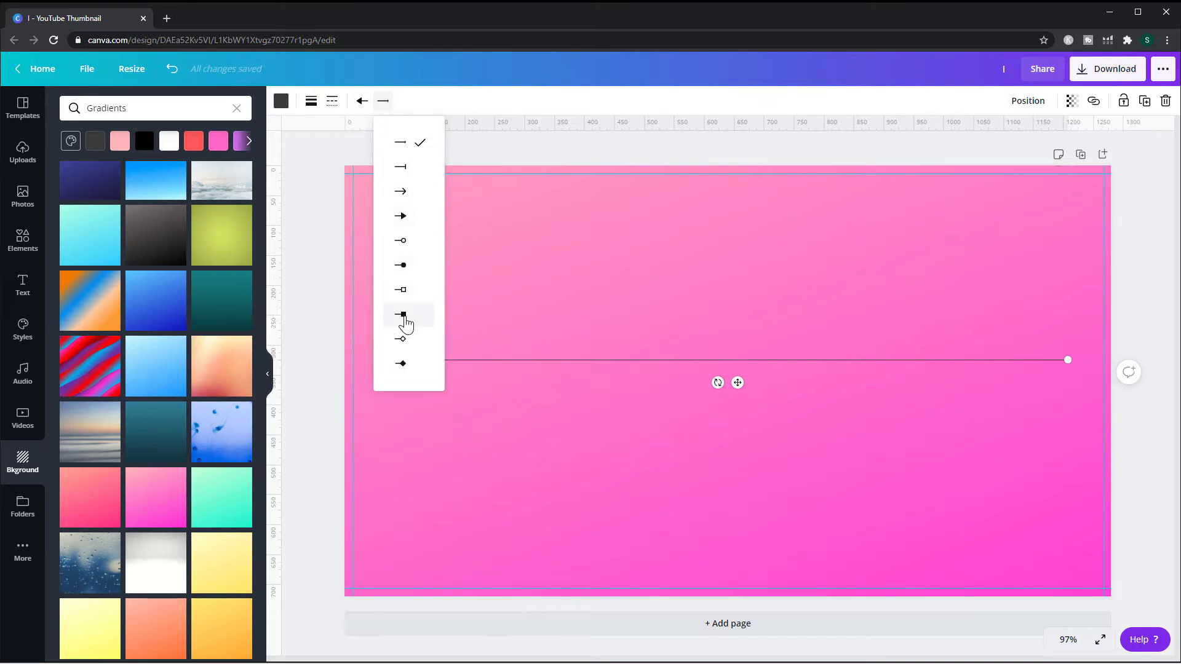
left_click(403, 315)
left_click(580, 330)
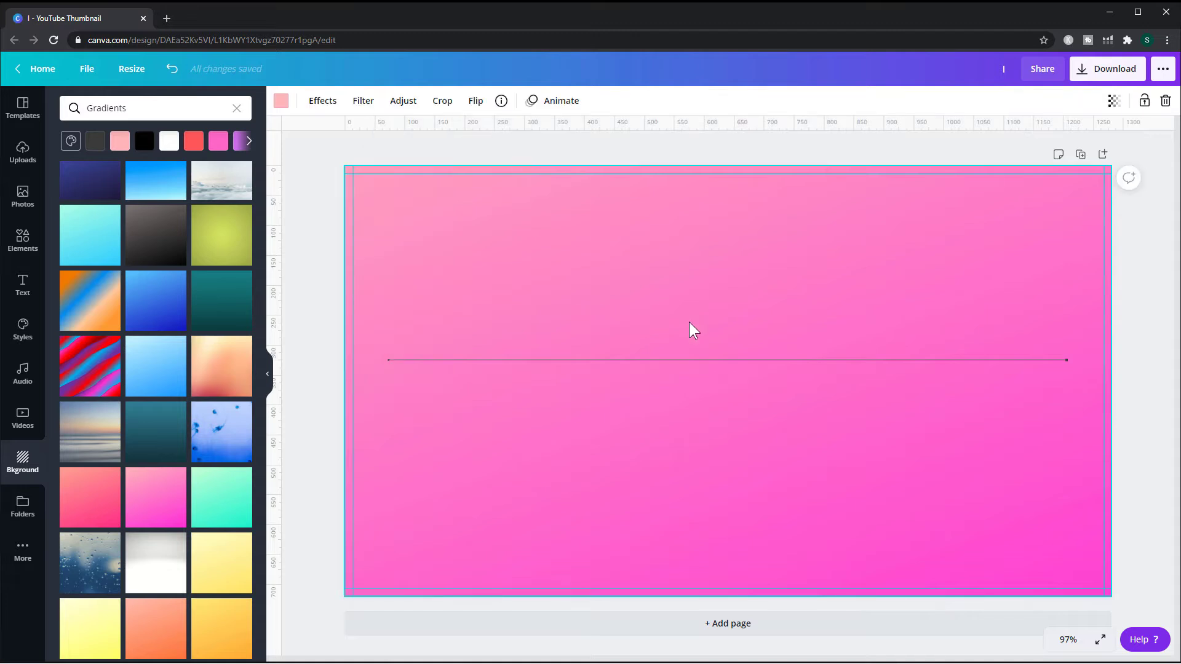
left_click(543, 360)
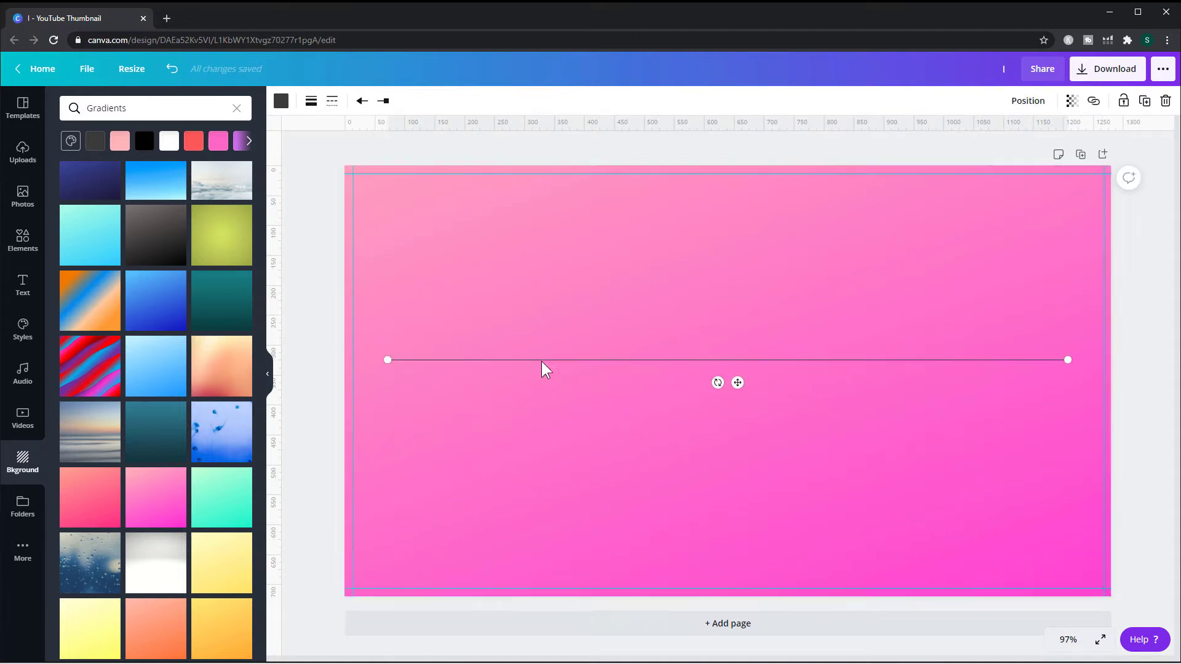
- Increase the line's weight to 37
left_click(311, 101)
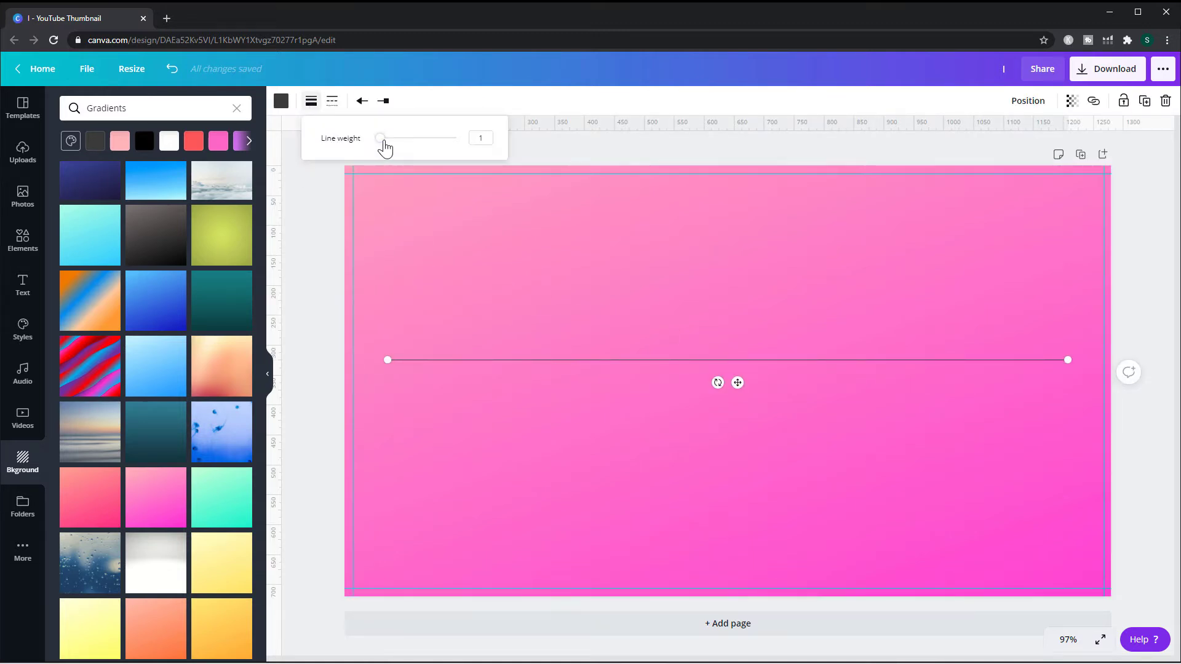
left_click_drag(381, 141, 413, 151)
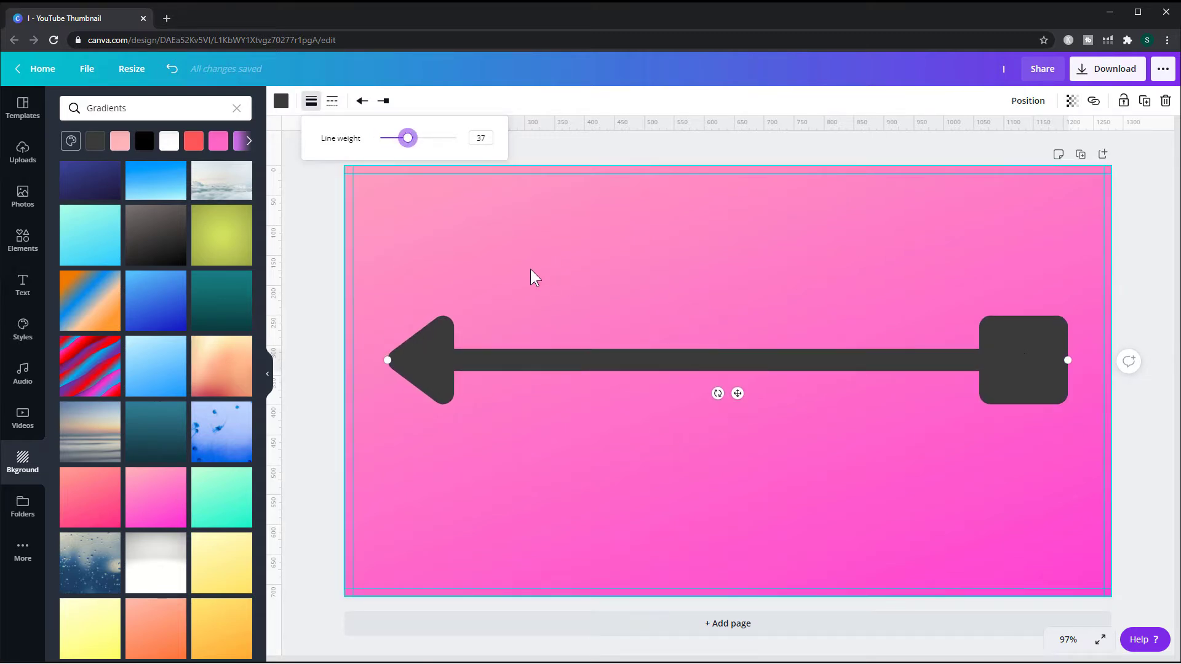
- Delete the styled line from the canvas
left_click(512, 367)
key("Delete")
left_click(494, 353)
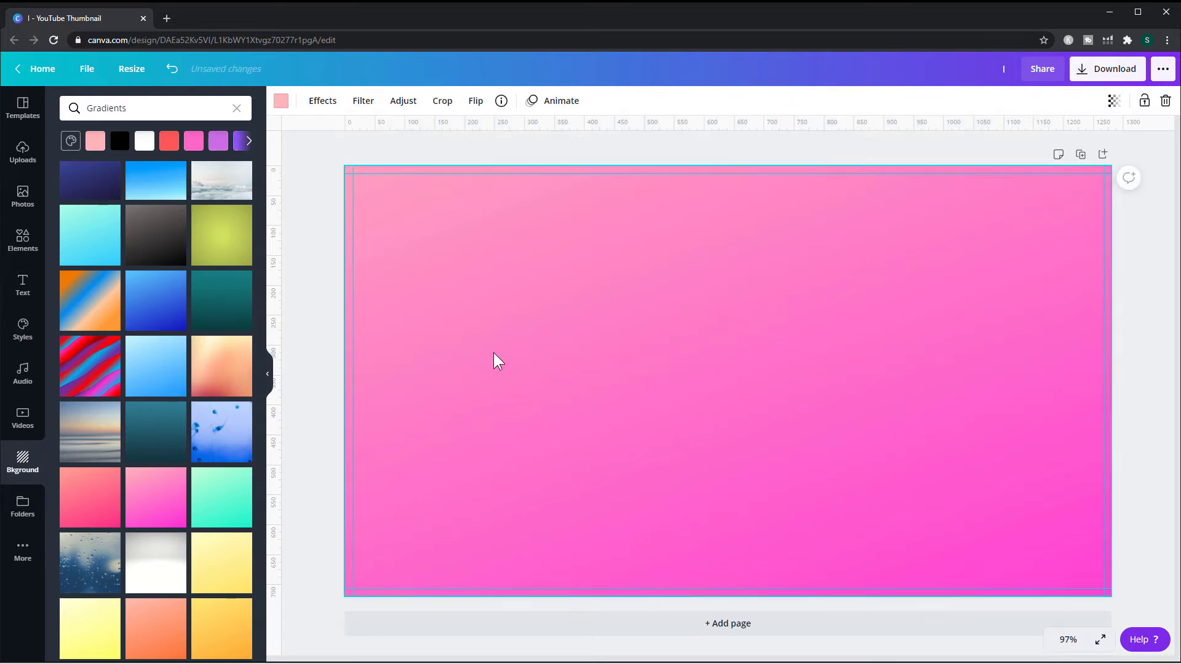
- Add a line and set its weight heavier and its colour to the brand dark grey #3a3a3a
key("l")
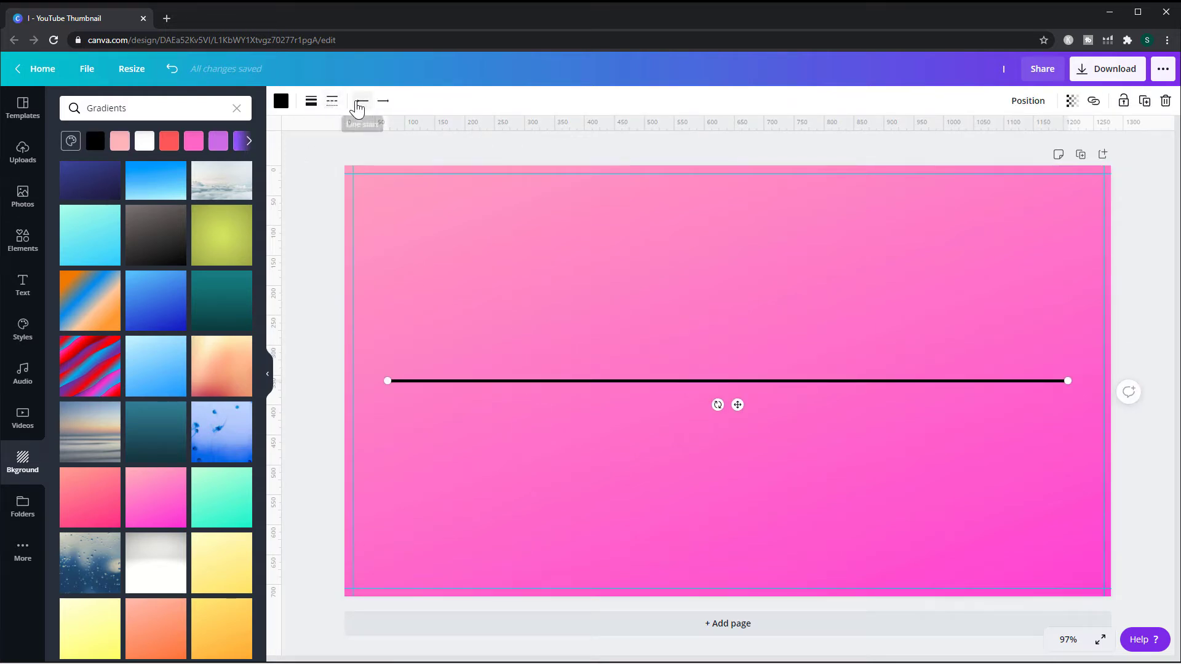
left_click(314, 106)
left_click_drag(386, 139, 392, 138)
left_click(280, 103)
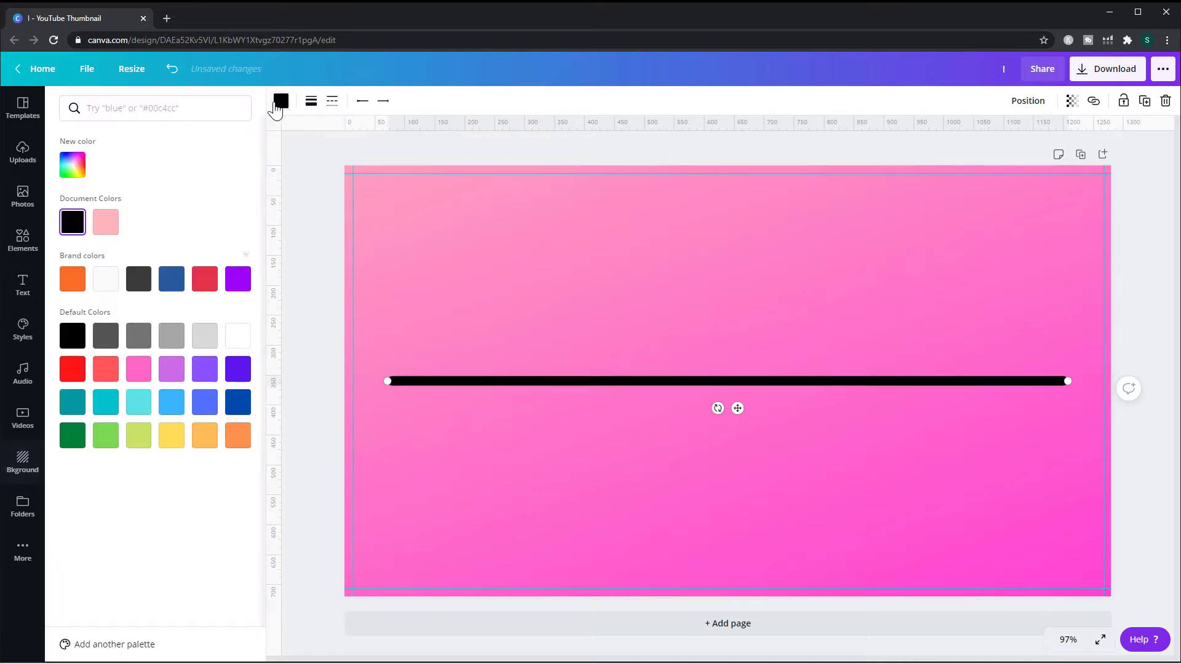
left_click(138, 282)
- Move the line to the thumbnail's top edge and stretch it across the full width
left_click_drag(630, 378, 577, 169)
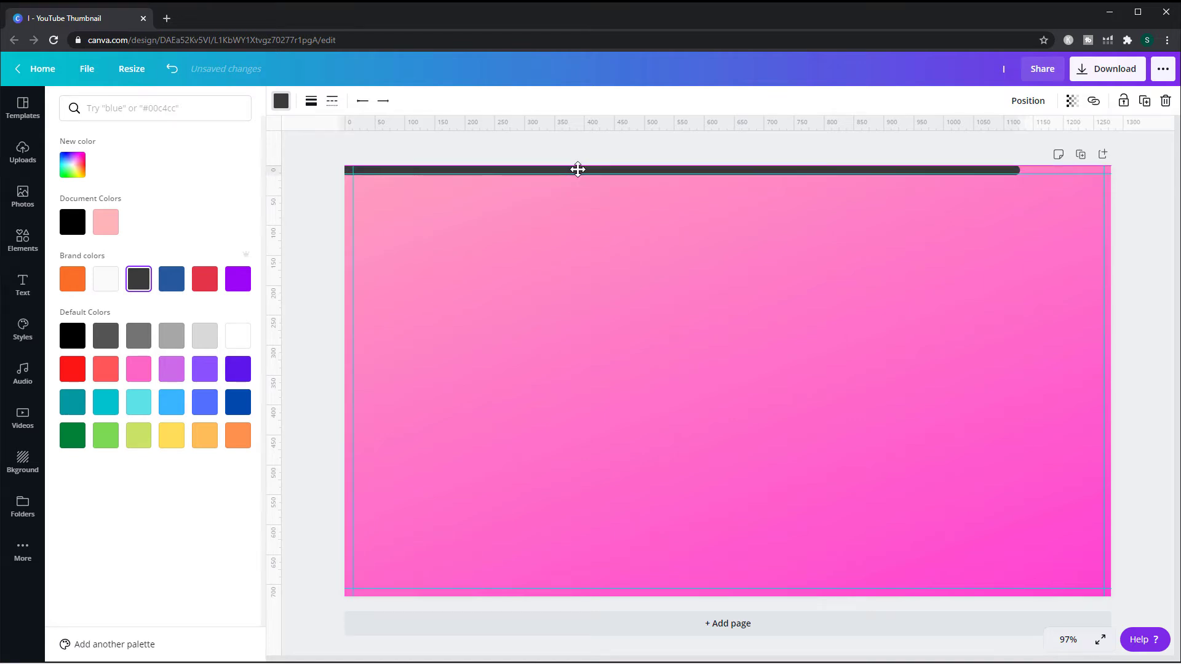
left_click_drag(1019, 168, 1101, 177)
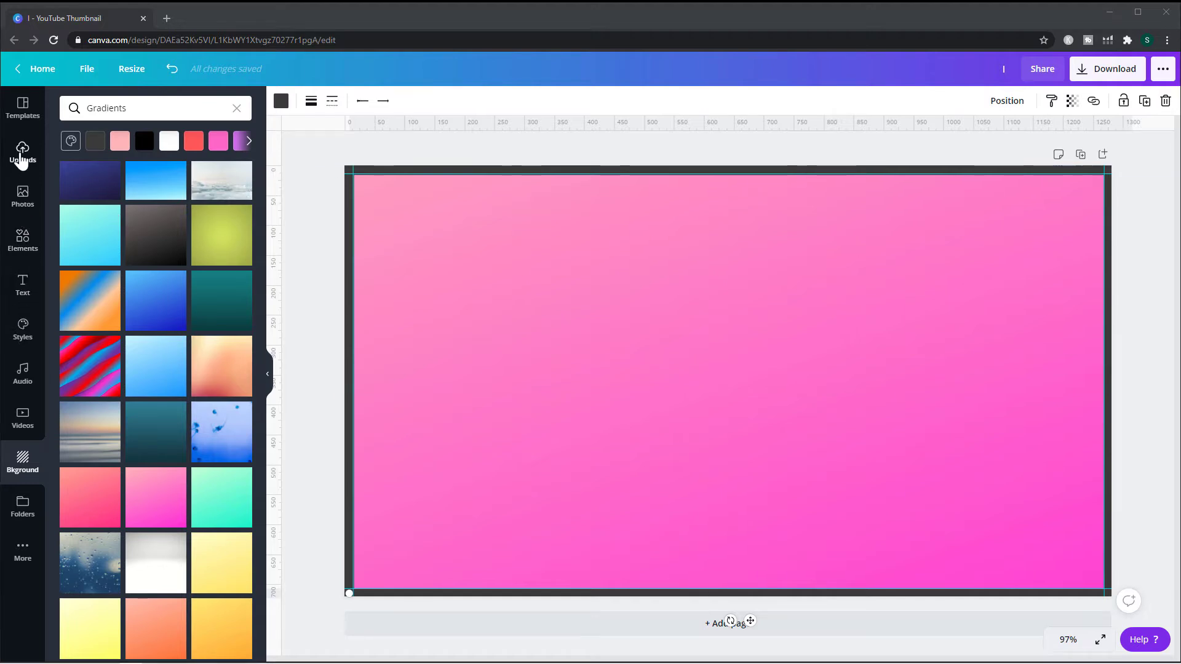
- Upload the pointing-man photo onto the thumbnail and remove its background with Background Remover
left_click(22, 152)
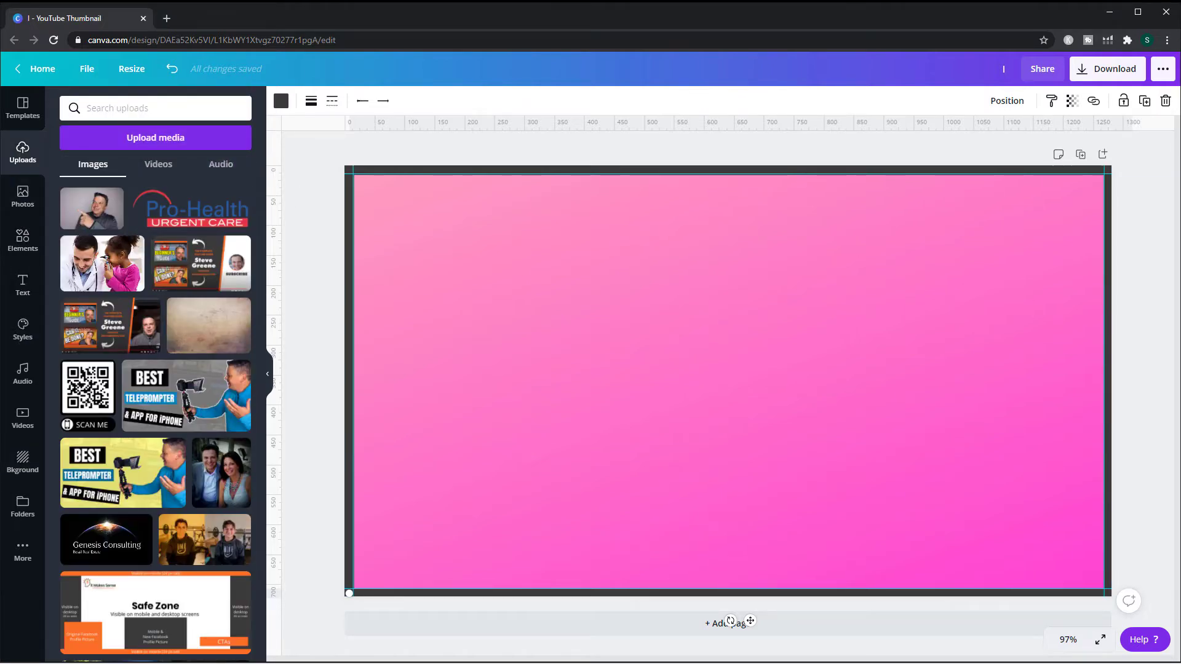
left_click_drag(756, 374, 649, 386)
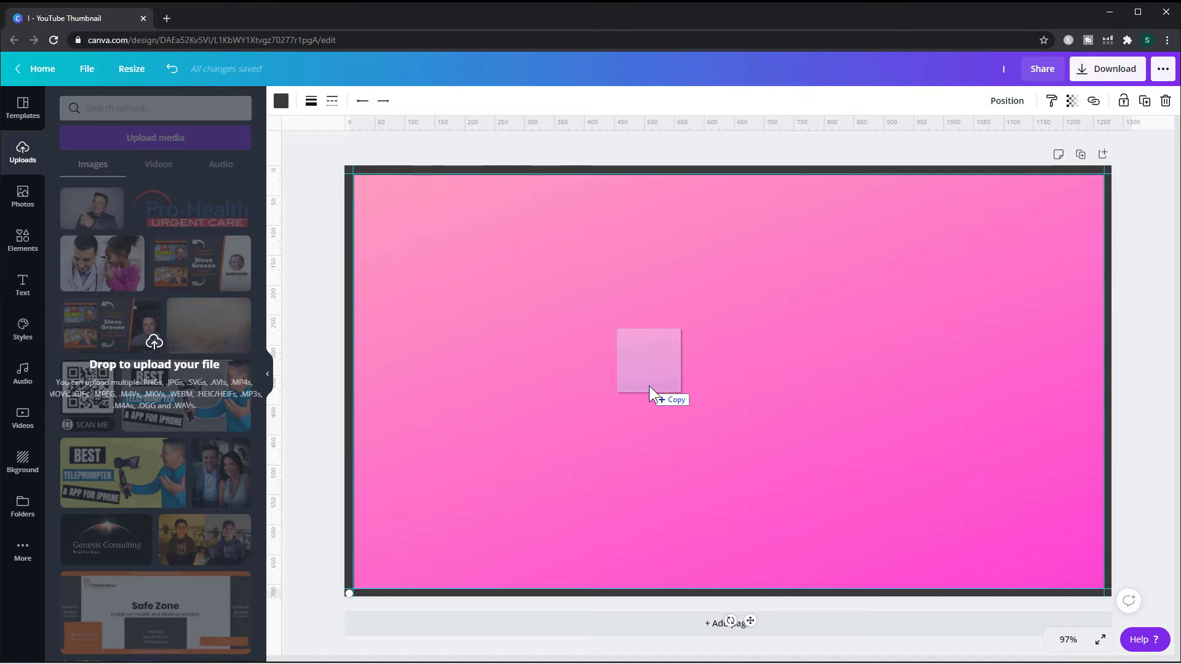
left_click_drag(648, 385, 648, 385)
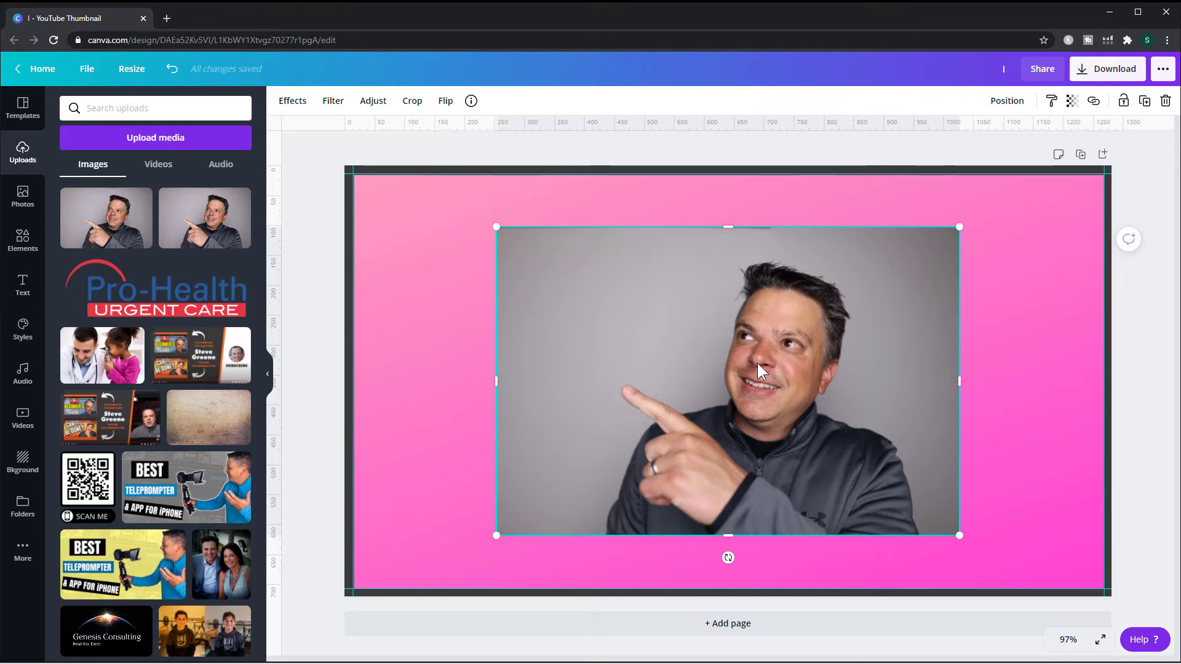
left_click(295, 110)
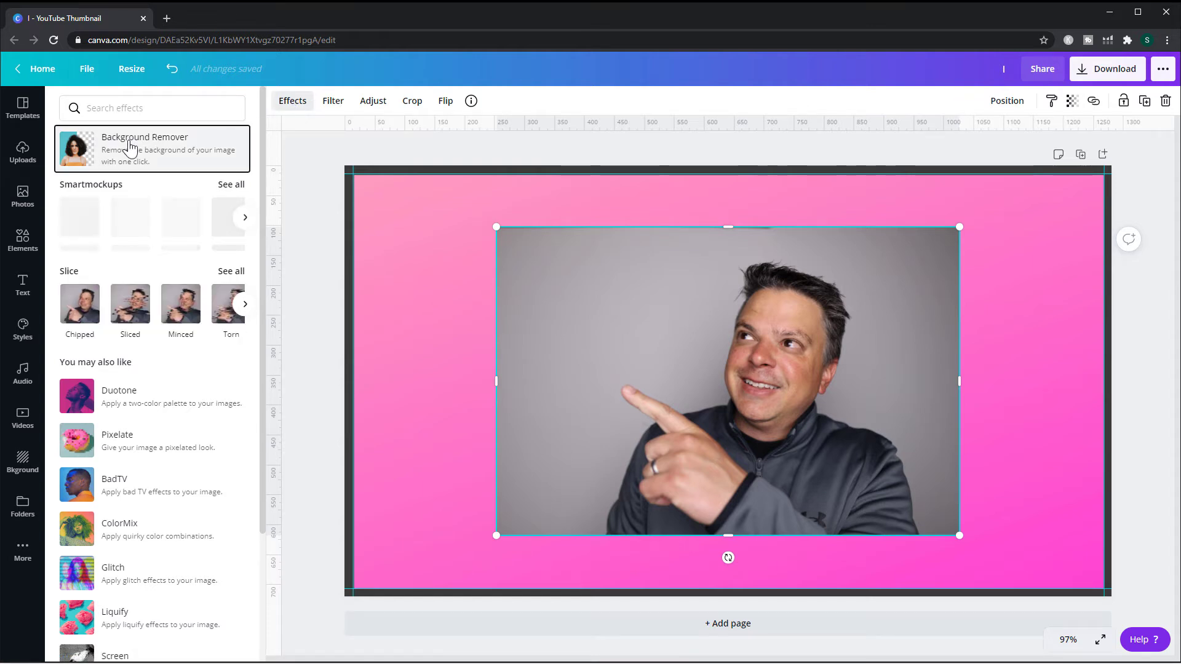
left_click(129, 146)
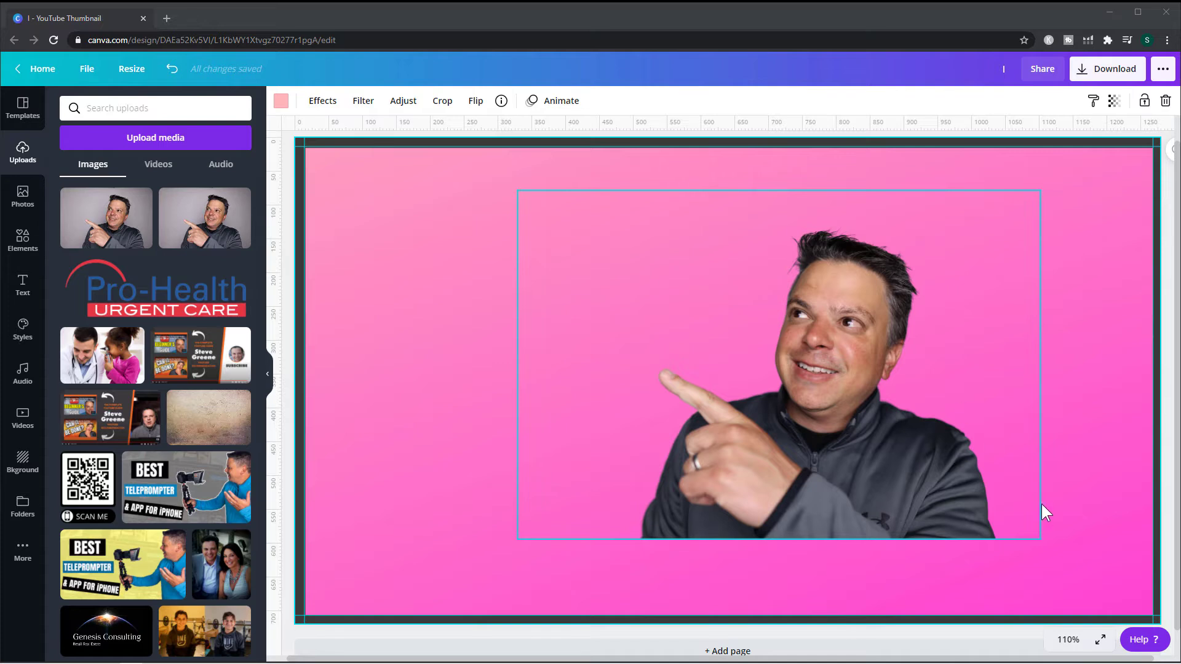
- Move the cut-out photo lower on the thumbnail
left_click(1069, 640)
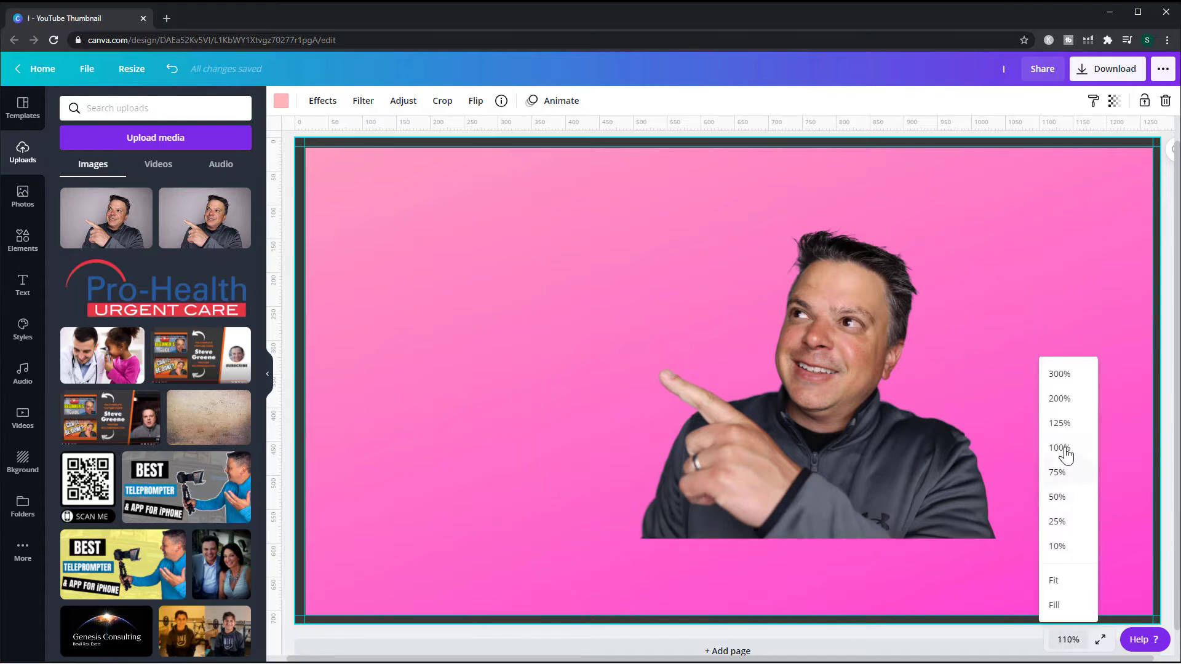
left_click(928, 359)
key("ctrl")
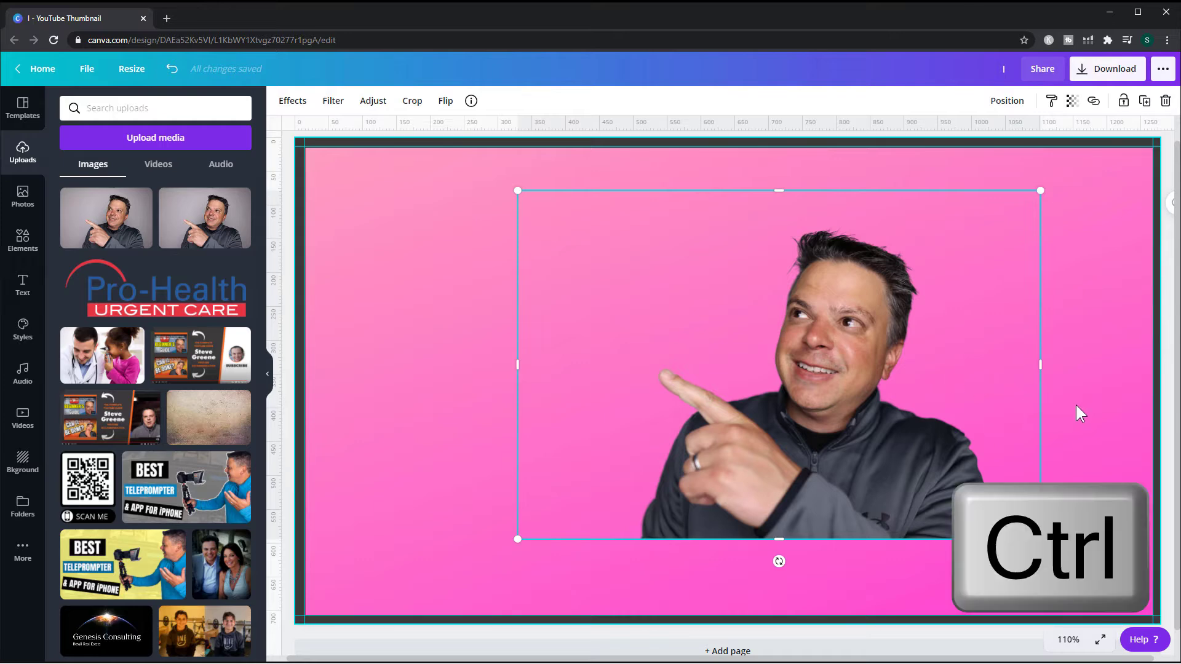
scroll(1075, 404, "up", 5, "ctrl")
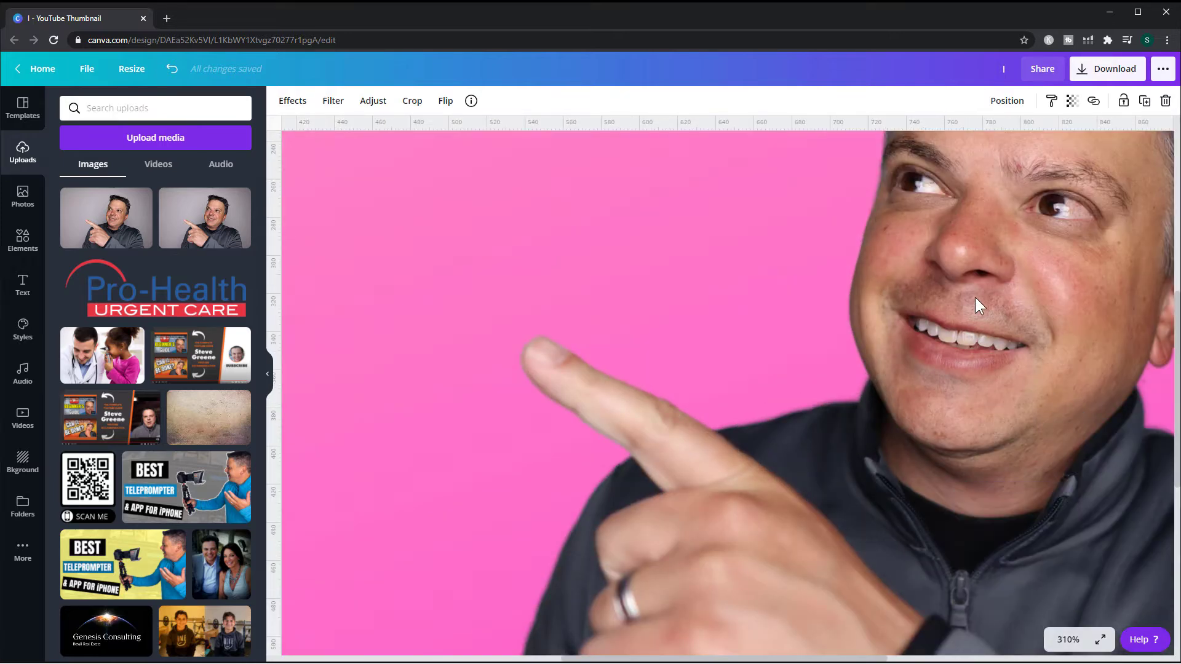
left_click_drag(873, 417, 728, 611)
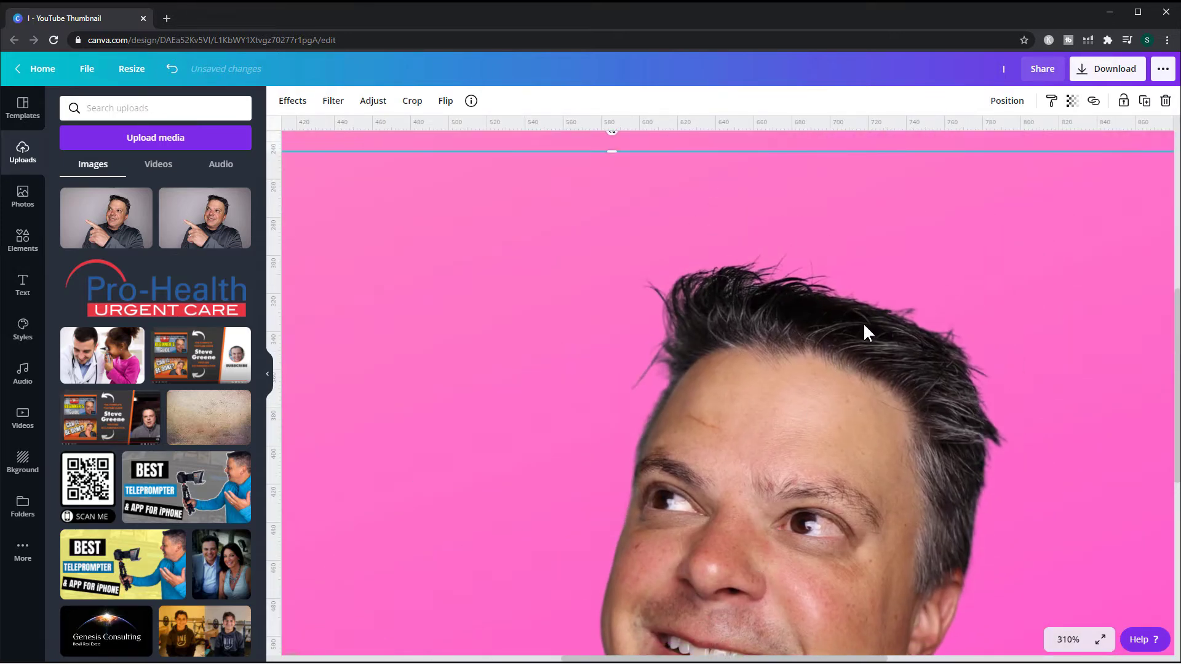
- Zoom the view out and back in on the thumbnail several times
scroll(869, 300, "down", 2, "ctrl")
scroll(869, 300, "down", 1, "ctrl")
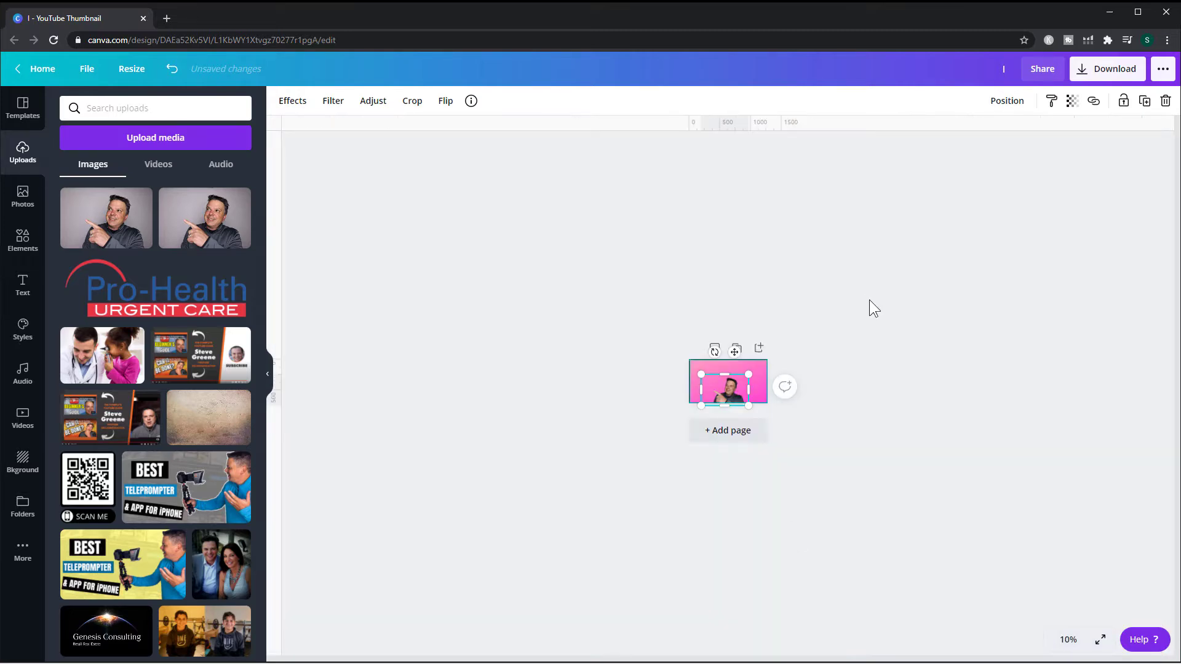
scroll(869, 300, "up", 1, "ctrl")
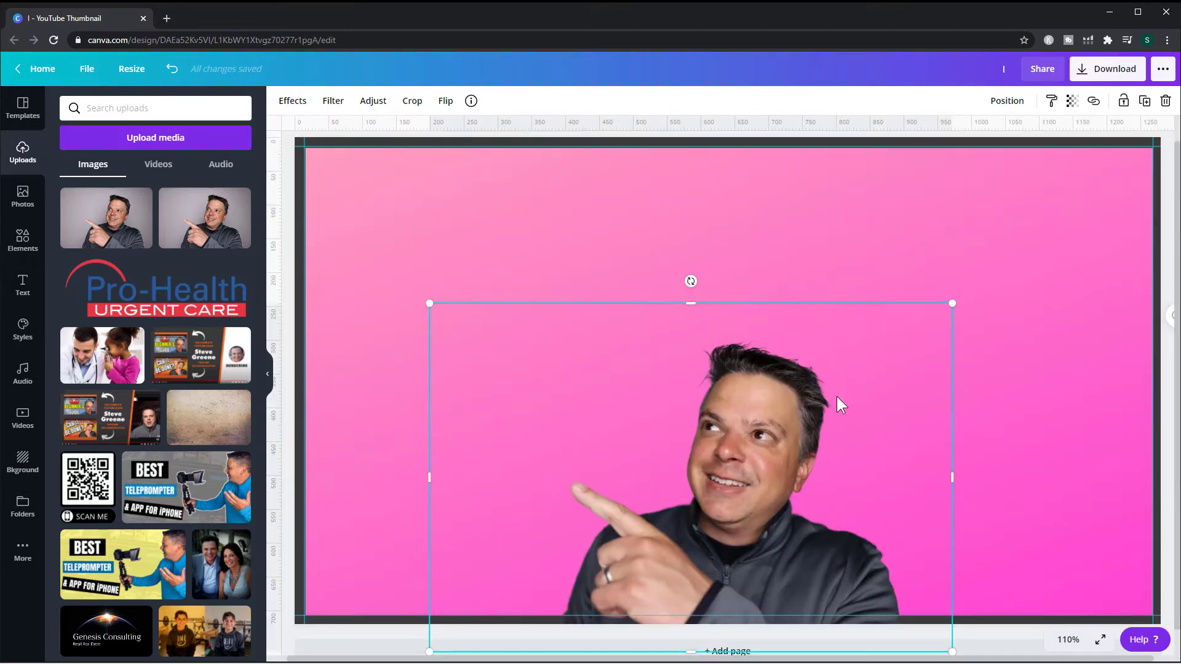
left_click(1029, 368)
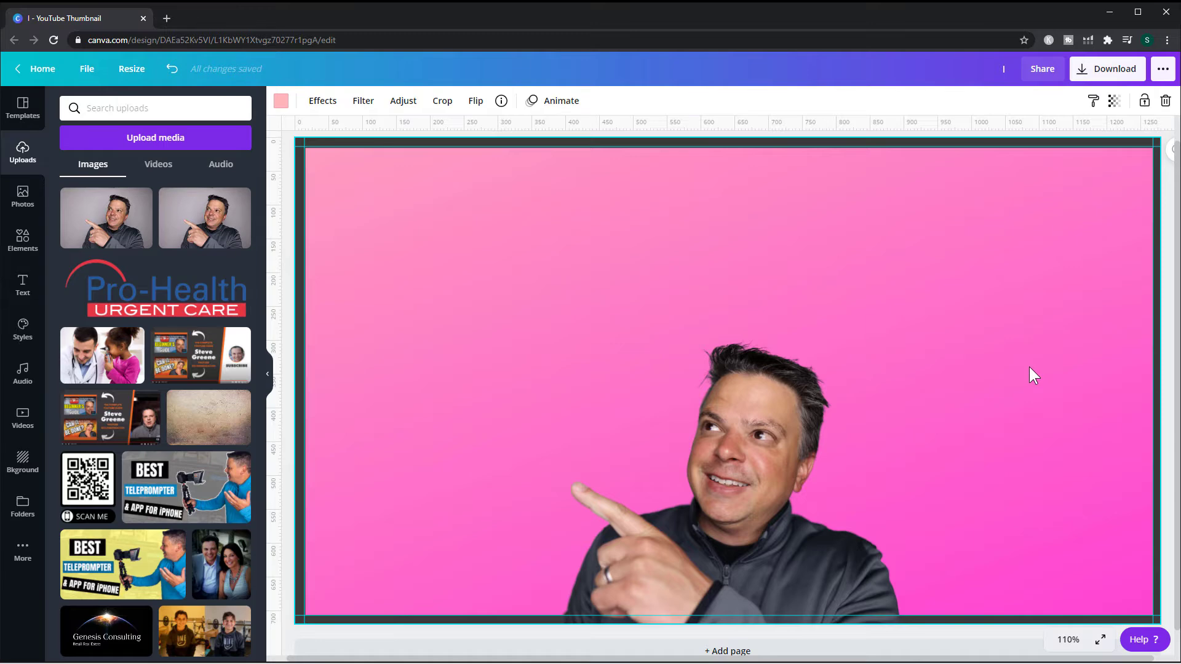
key("ctrl+minus")
key("ctrl+minus")
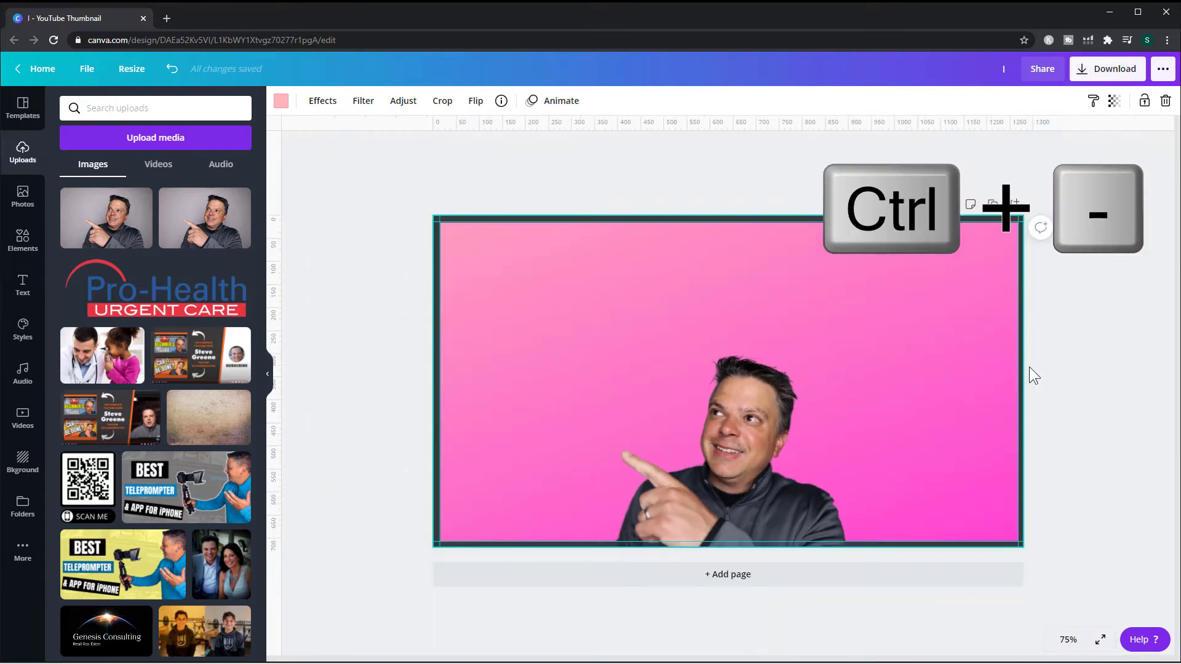
key("ctrl+plus")
key("ctrl+plus")
key("ctrl+plus")
key("ctrl+plus")
key("ctrl+plus")
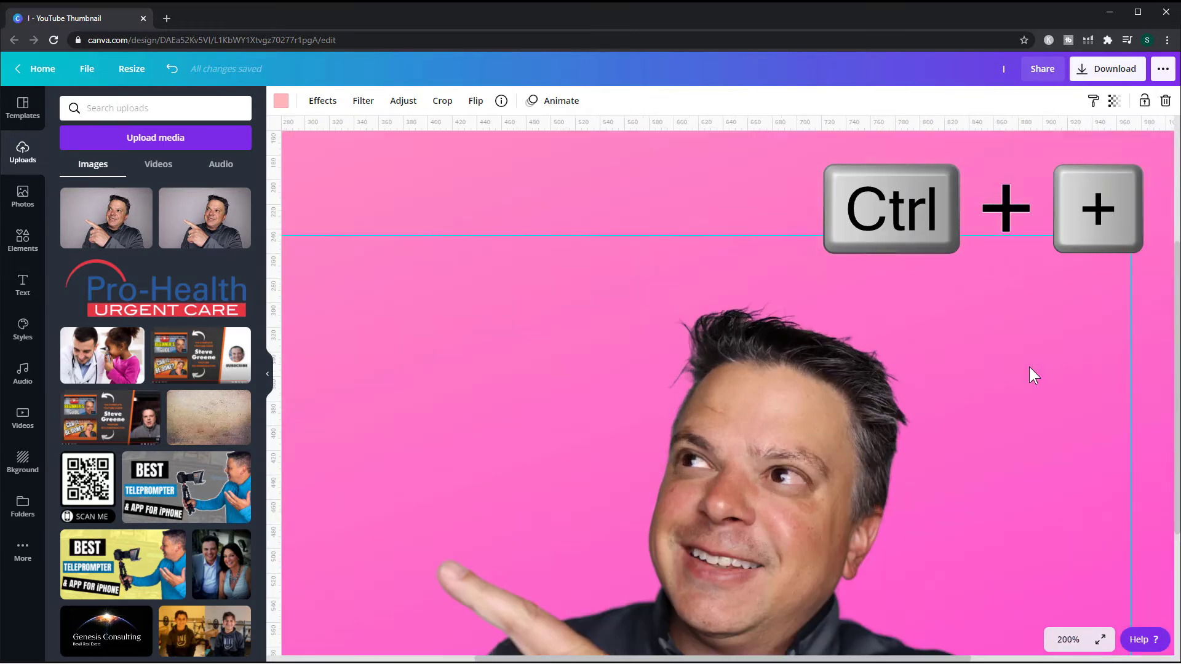
key("ctrl+minus")
key("ctrl+minus")
key("ctrl+minus")
key("ctrl+minus")
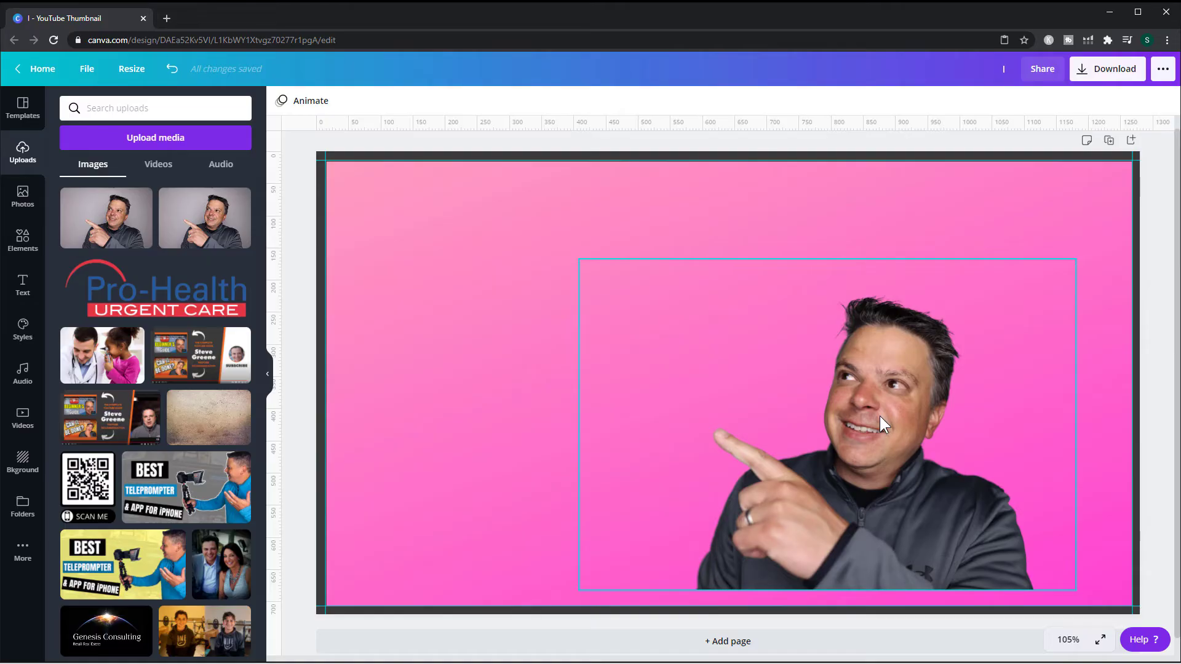
- Copy and paste the photo, drag the pasted copy to the upper left, and delete it
right_click(891, 391)
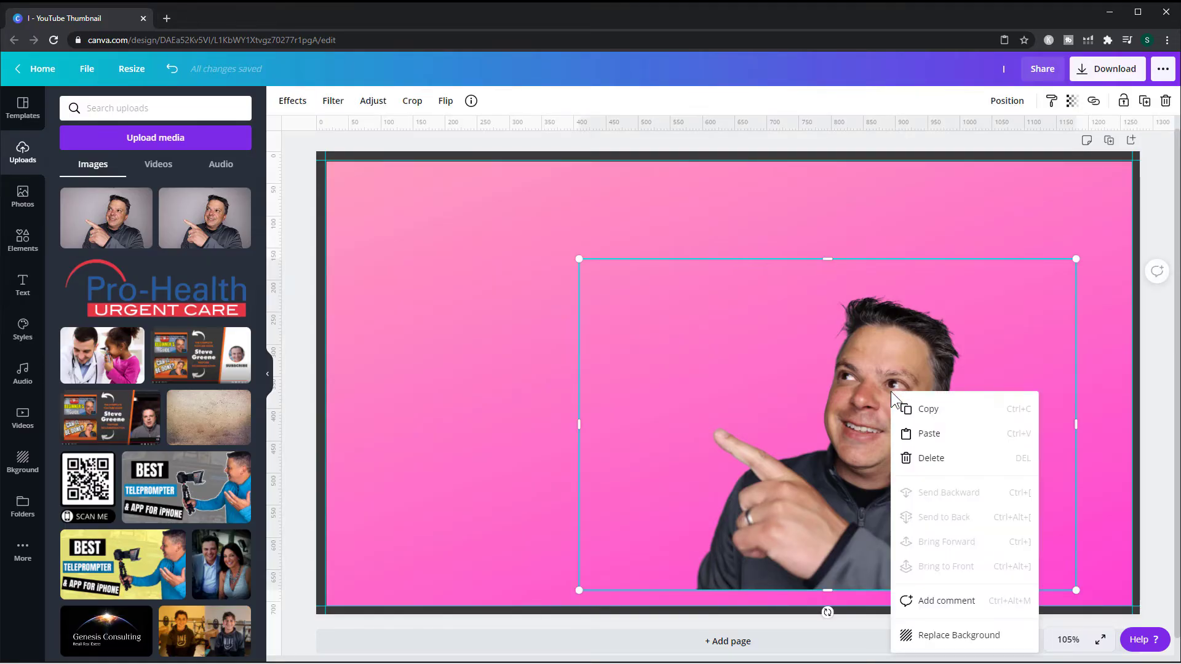
left_click(901, 409)
right_click(507, 298)
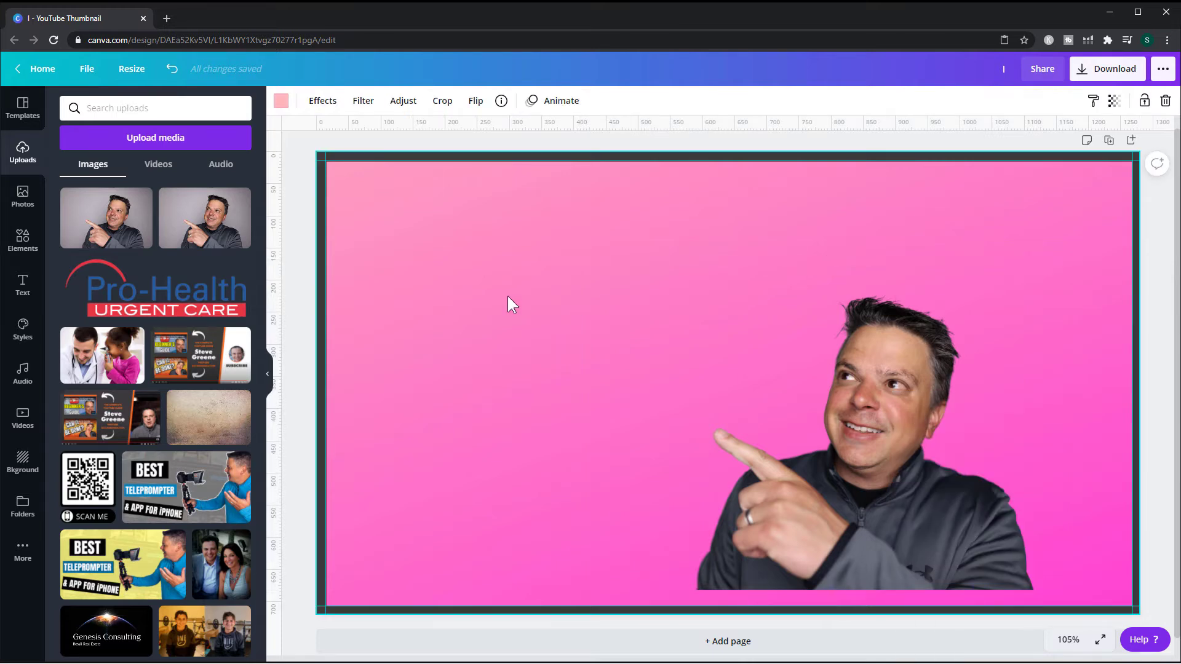
left_click(547, 338)
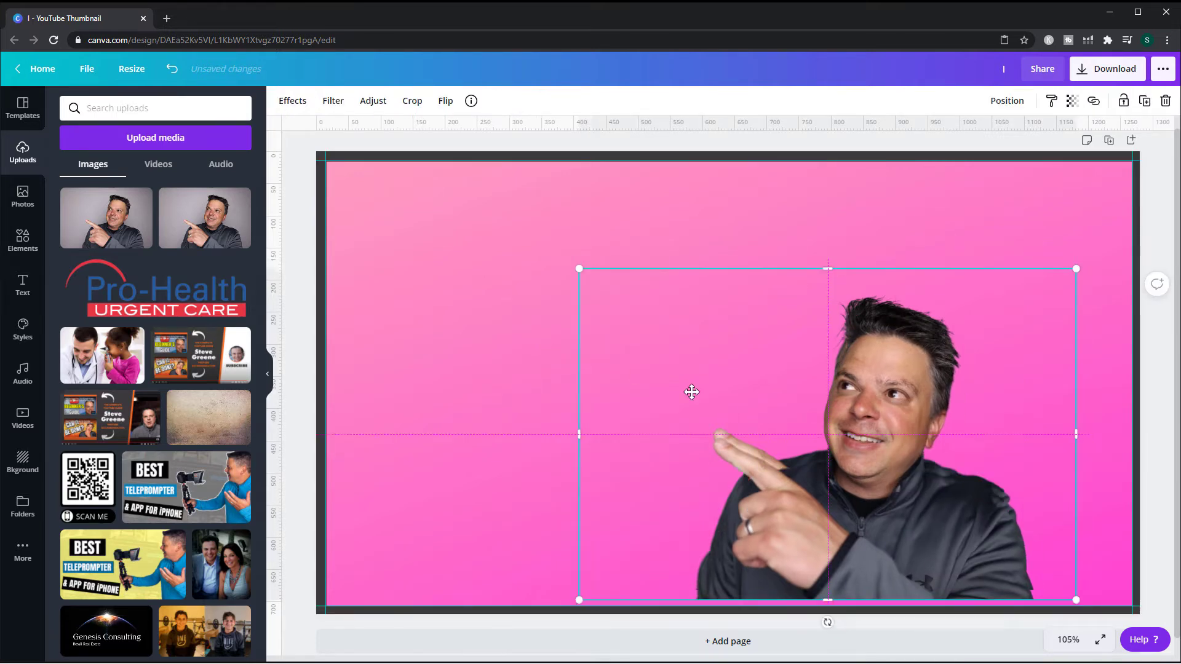
left_click_drag(691, 390, 415, 285)
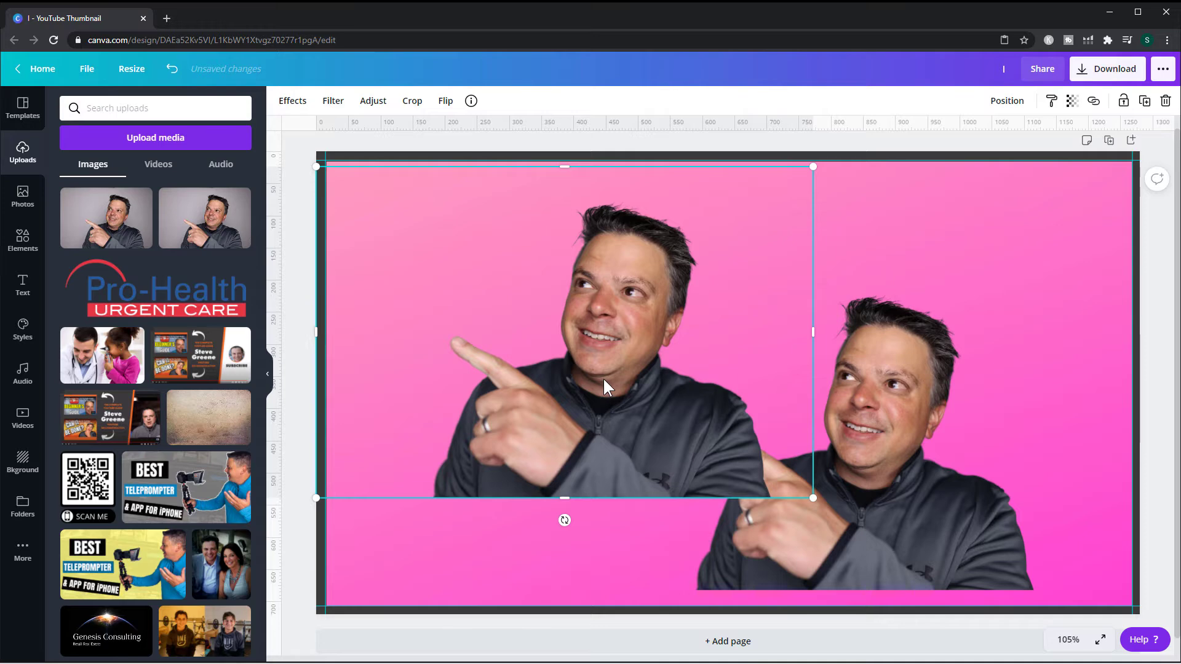
key("Delete")
- Duplicate the photo, drag the duplicate to the upper left and delete it, then drag another copy leftward
left_click(854, 428)
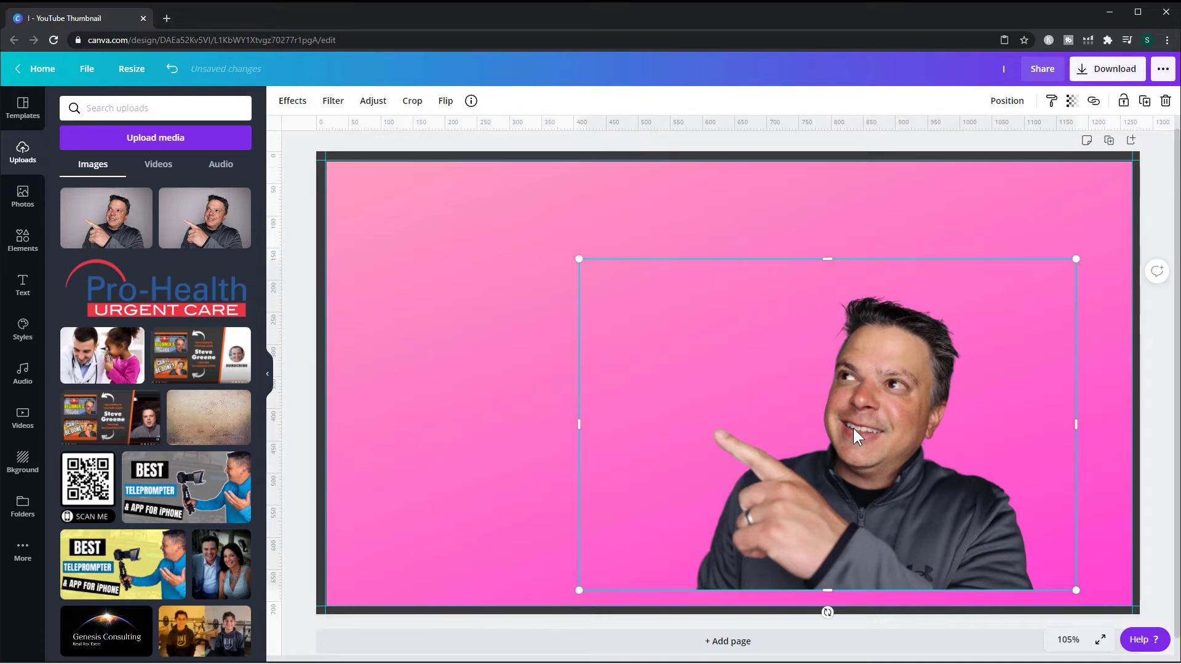
key("ctrl+d")
left_click_drag(864, 433, 576, 326)
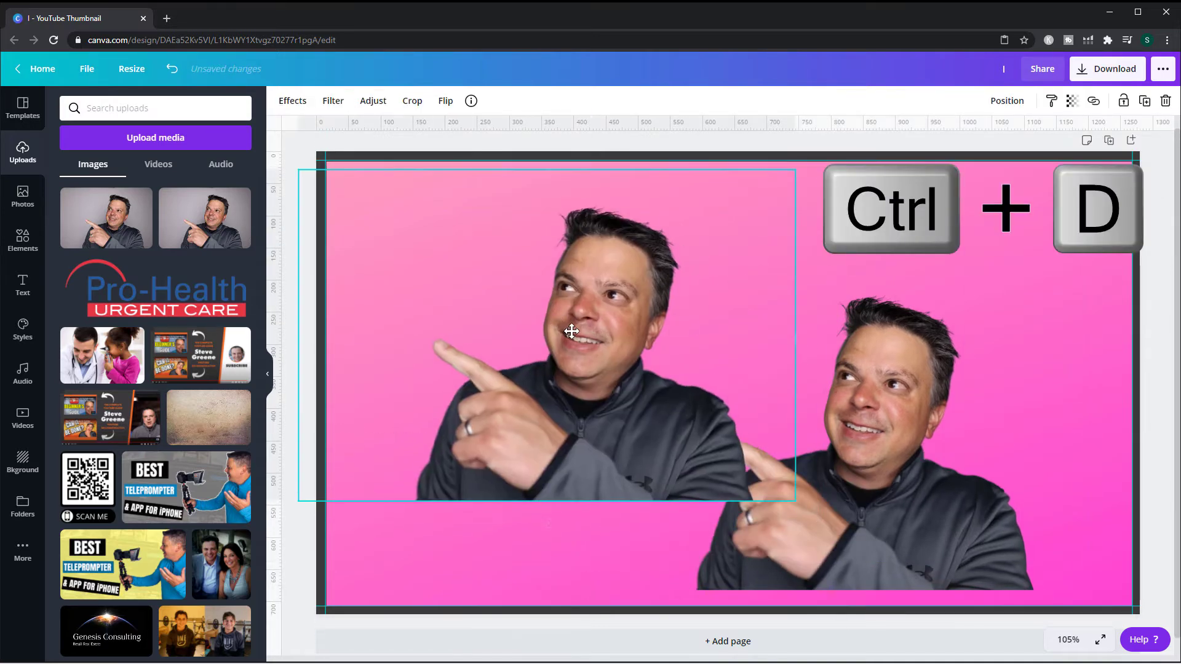
key("Delete")
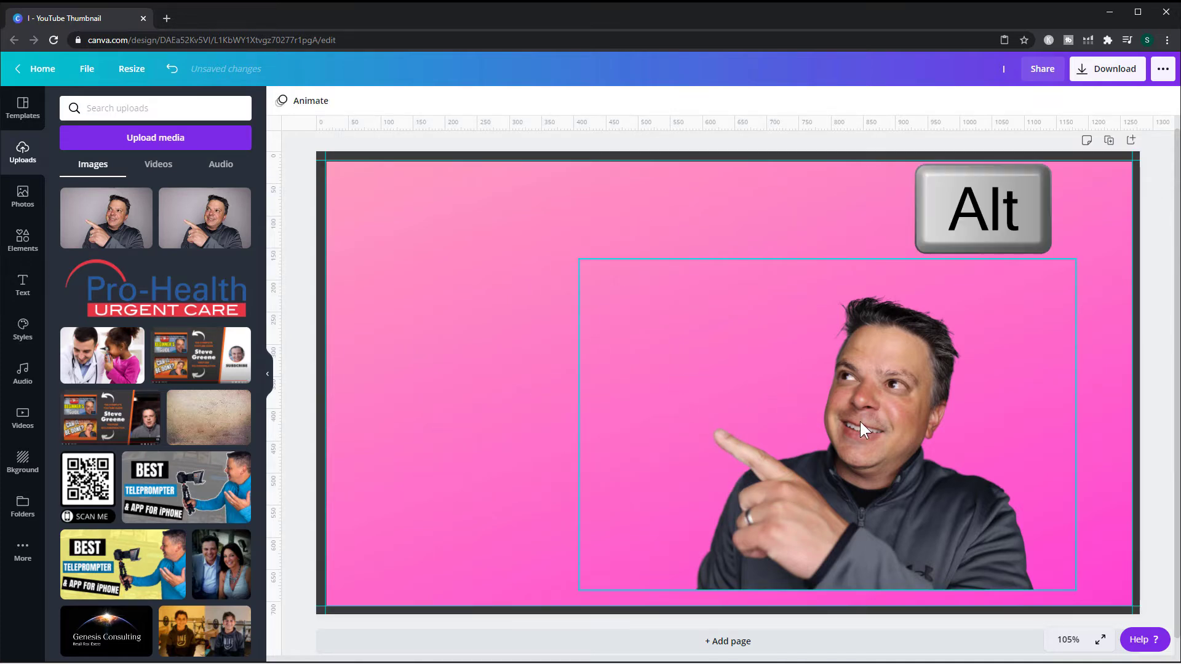
left_click_drag(859, 422, 613, 344)
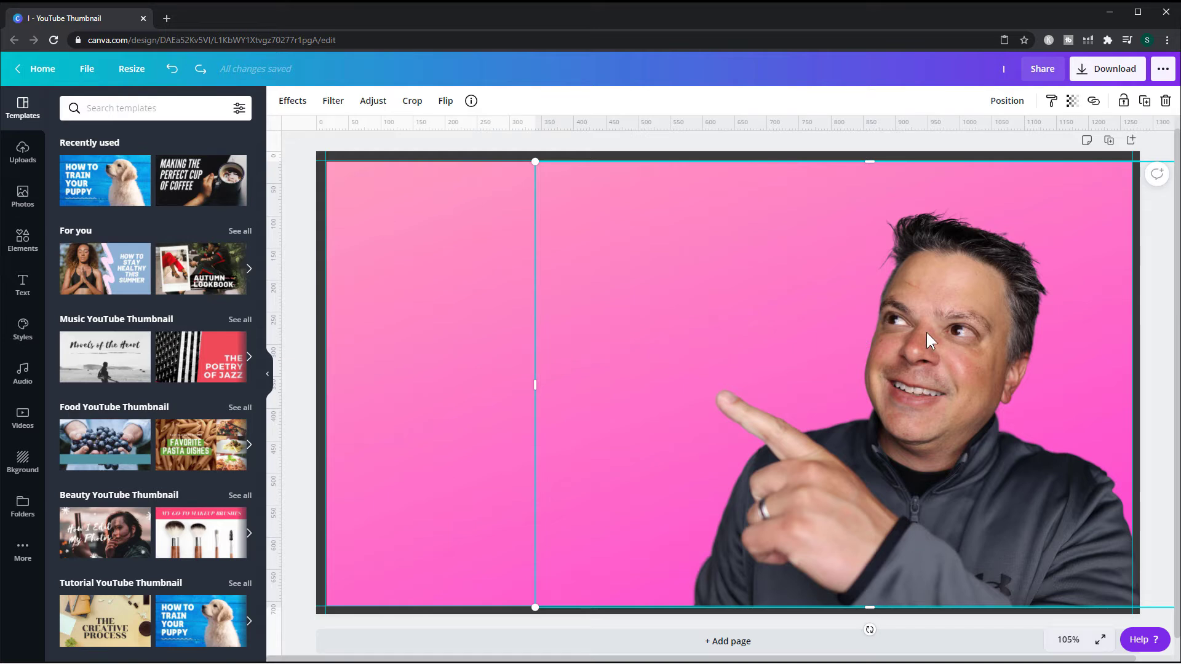
- Apply the Glow shadow effect to the photo and set its transparency to 100
left_click(289, 109)
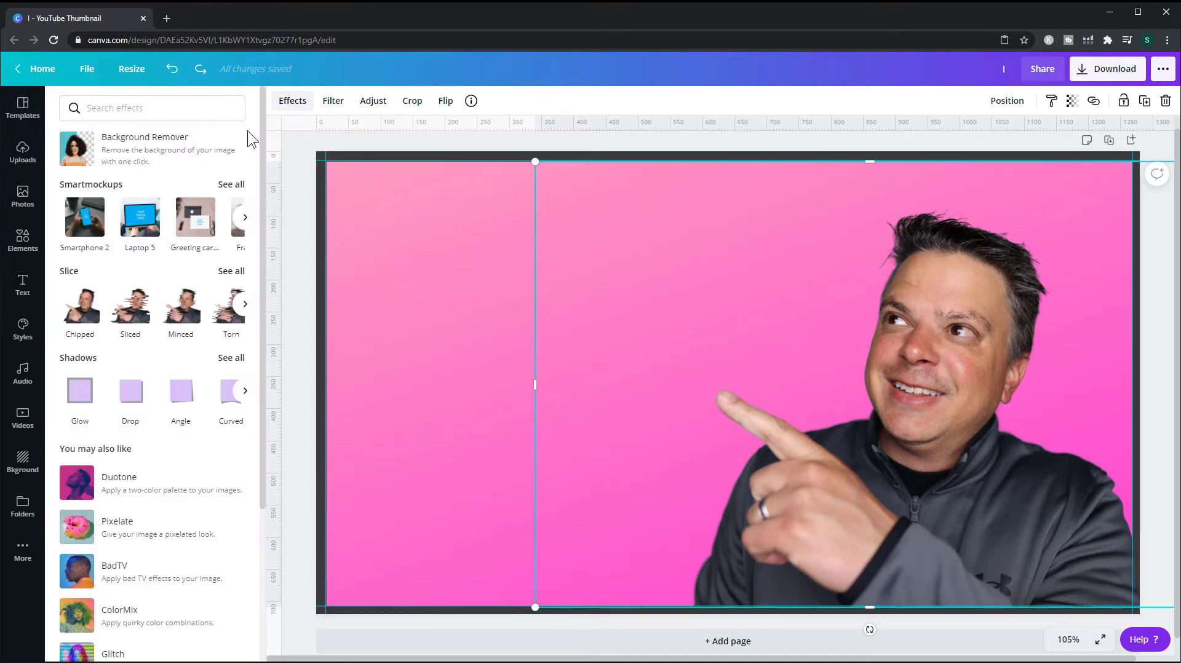
left_click(78, 397)
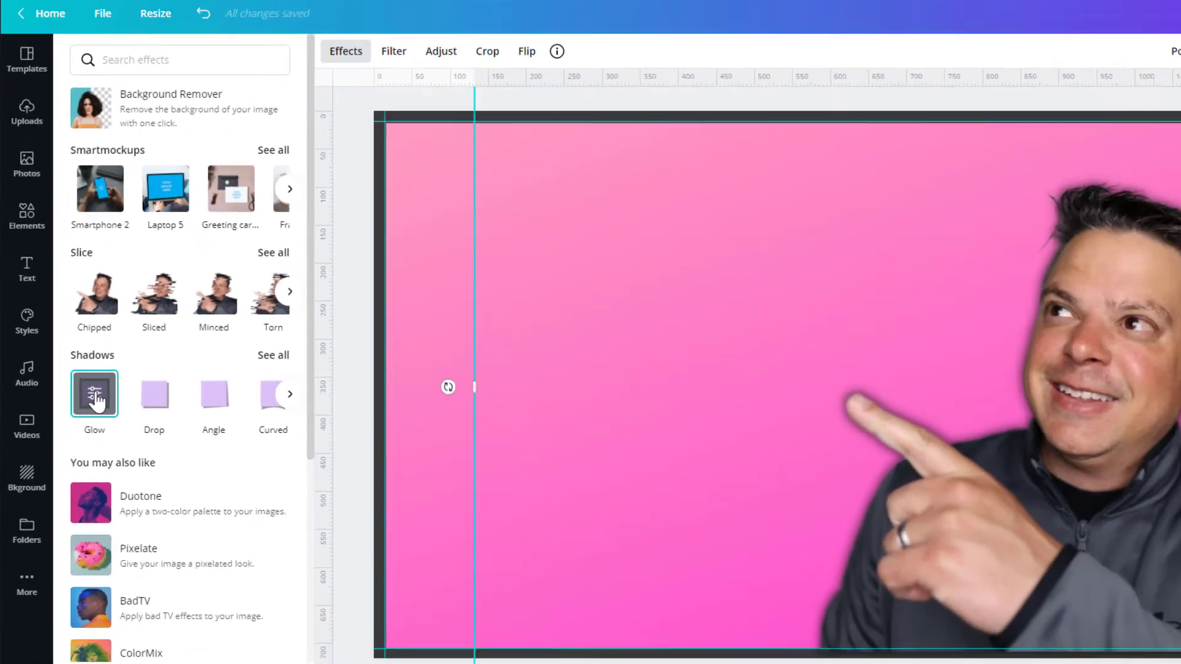
left_click(126, 402)
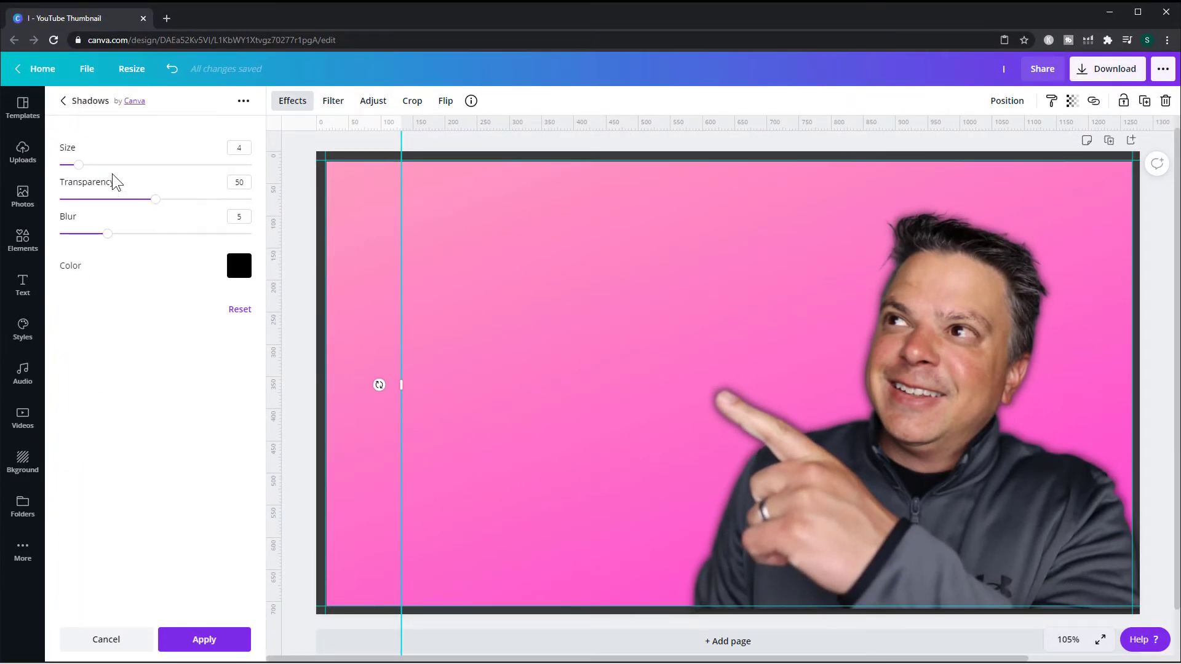
left_click_drag(158, 208, 256, 208)
- Set the glow colour to white using a new custom colour
left_click(238, 265)
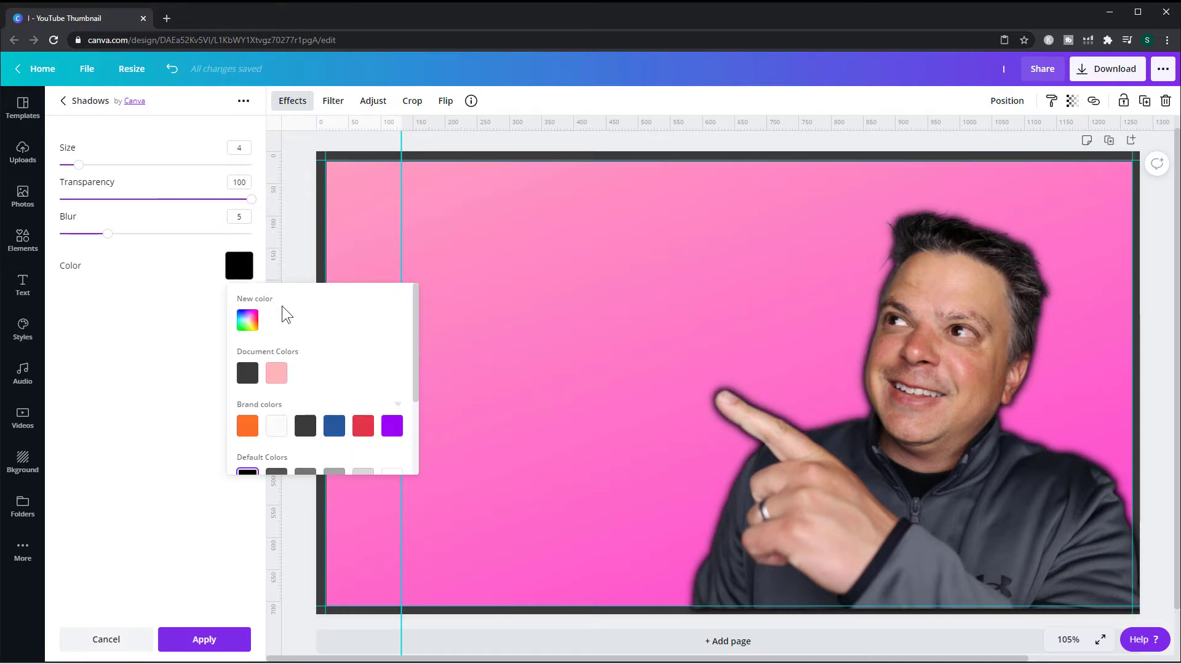
scroll(280, 426, "down", 2)
scroll(337, 369, "up", 2)
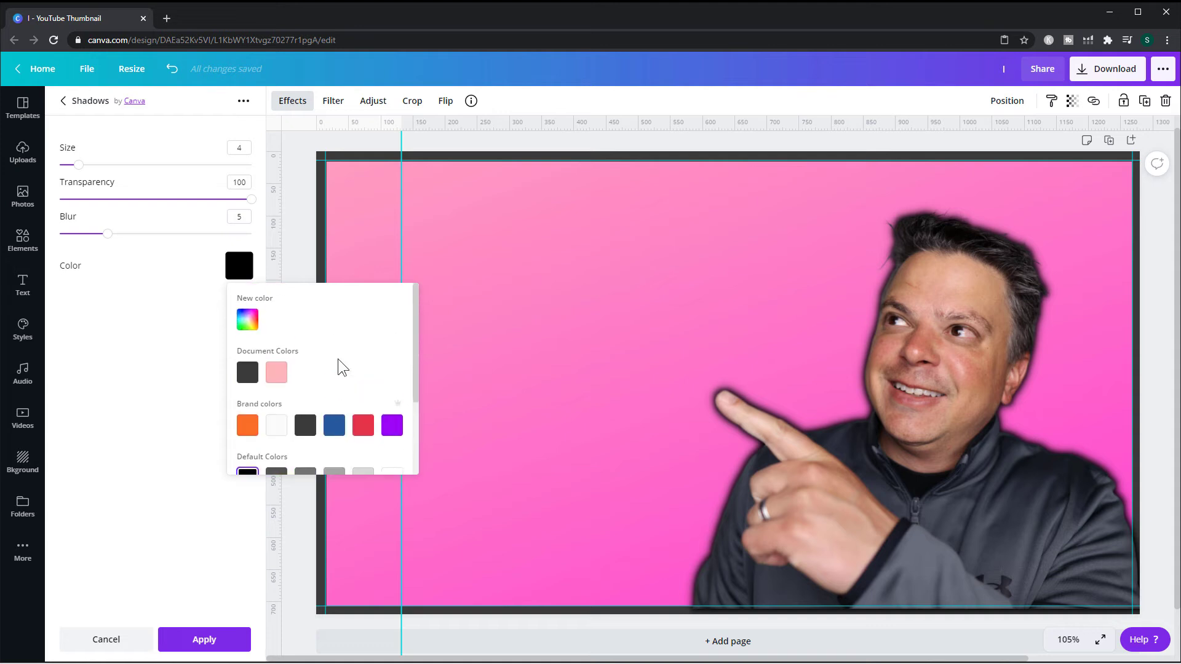
left_click(240, 319)
left_click_drag(237, 413, 172, 312)
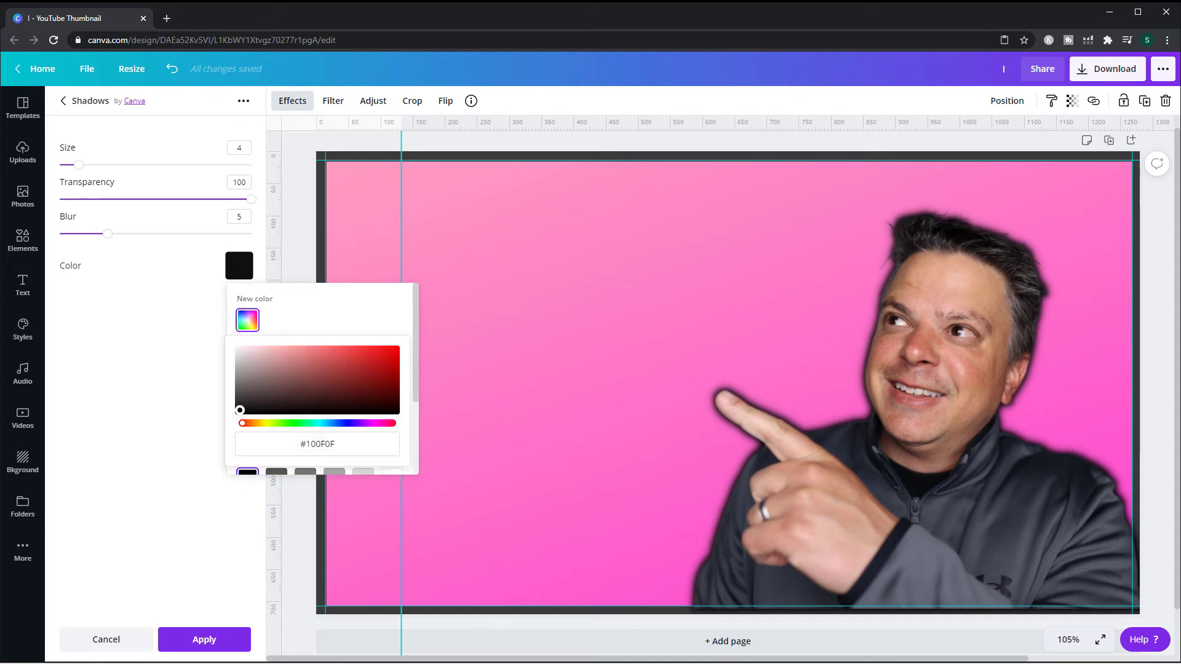
left_click(337, 316)
- Set the glow's blur to 0 and its size to 5
left_click_drag(107, 233, 60, 233)
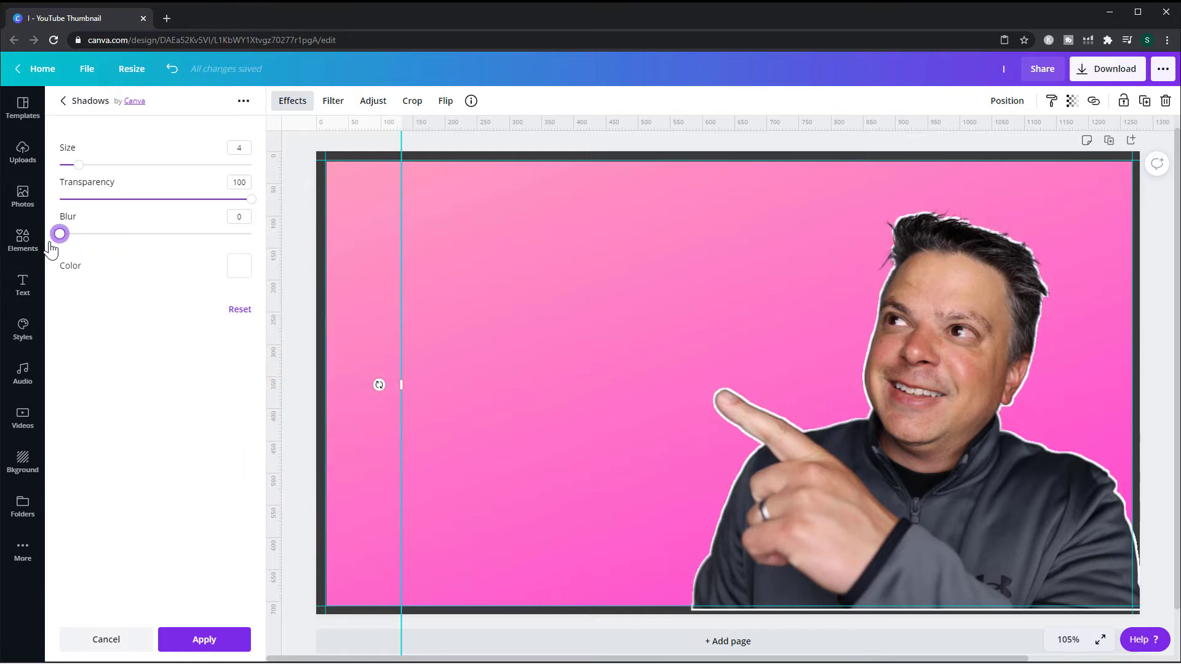
mouse_move(78, 165)
left_mouse_down()
mouse_move(108, 164)
mouse_move(84, 165)
left_mouse_up()
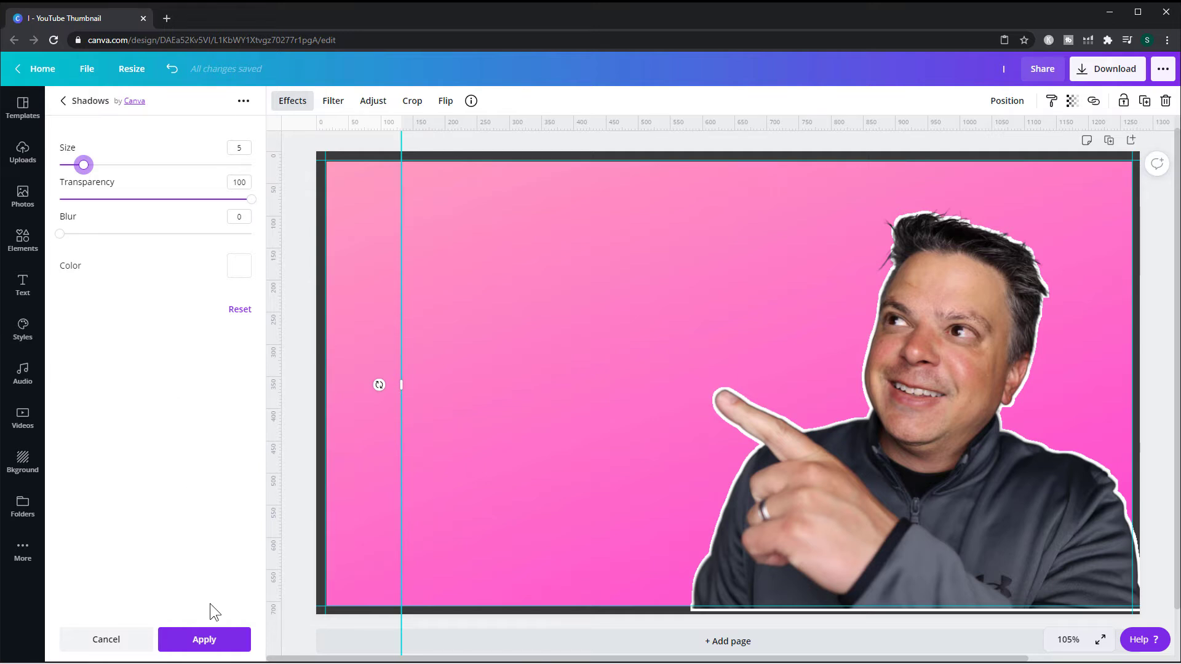
- Apply the glow, then give the photo a Drop shadow with offset 0, angle -1, transparency 97 and blur 14
left_click(203, 640)
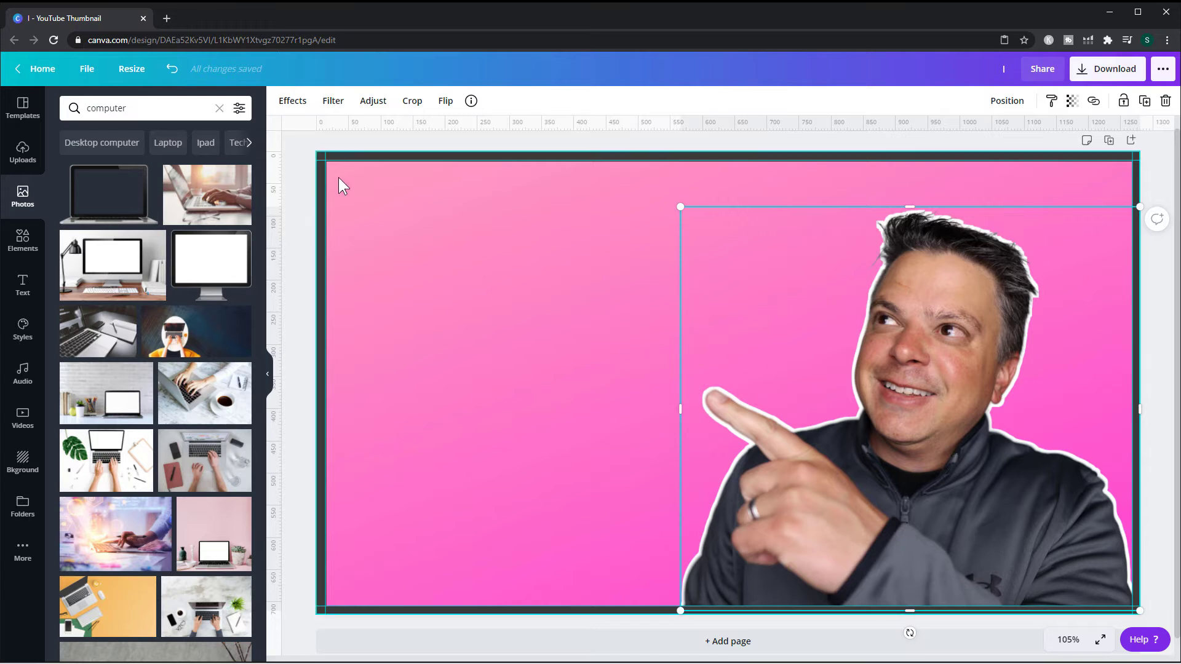
left_click(293, 102)
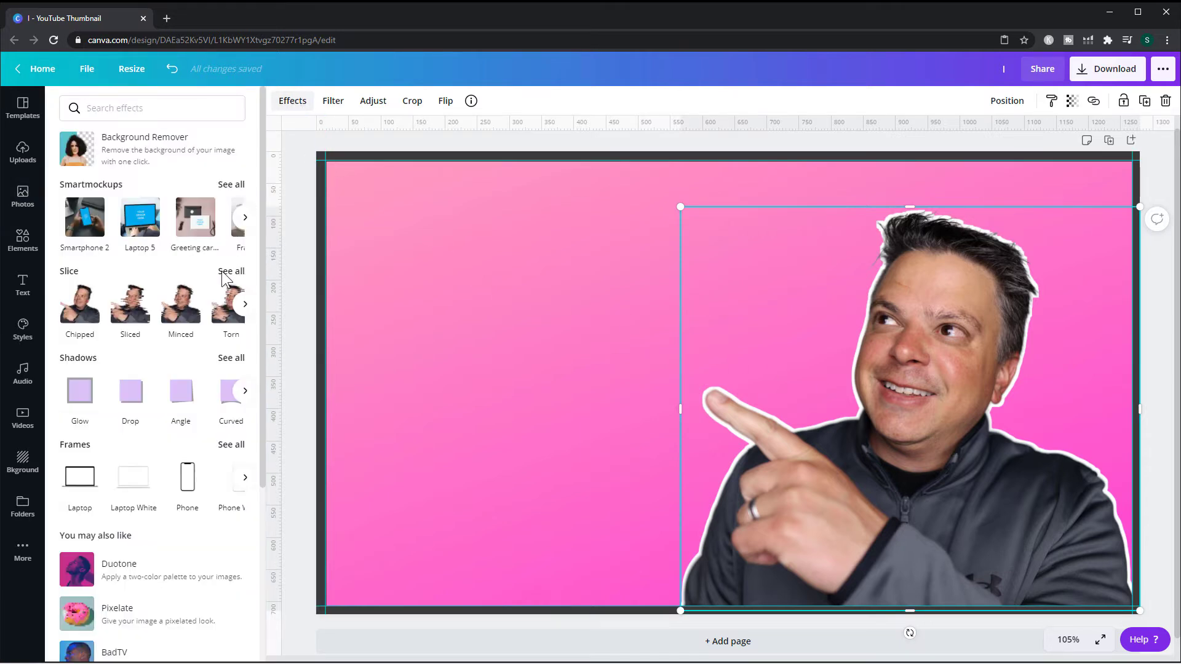
left_click(131, 397)
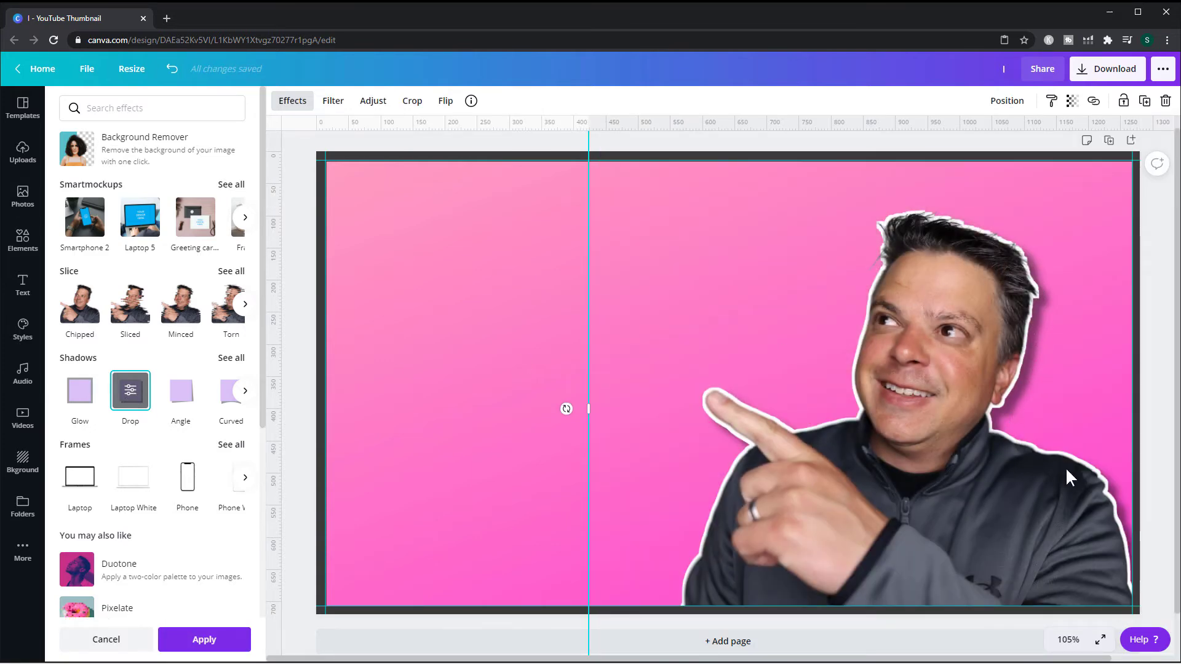
left_click(130, 395)
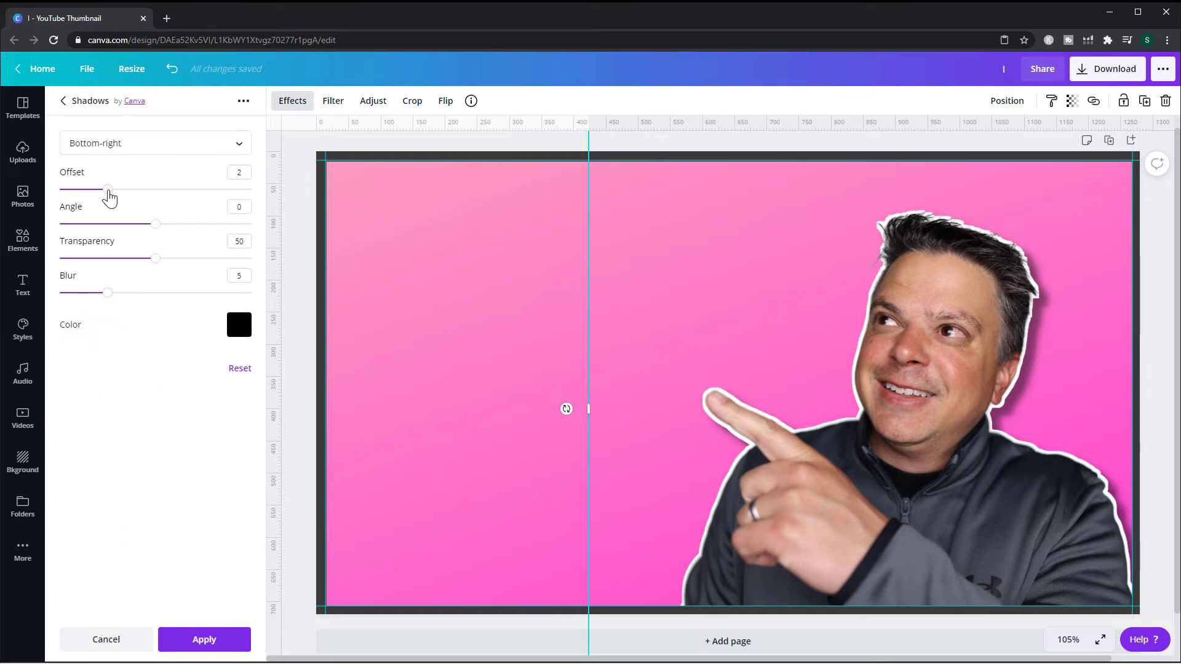
left_click_drag(109, 196, 247, 260)
left_click_drag(109, 294, 197, 295)
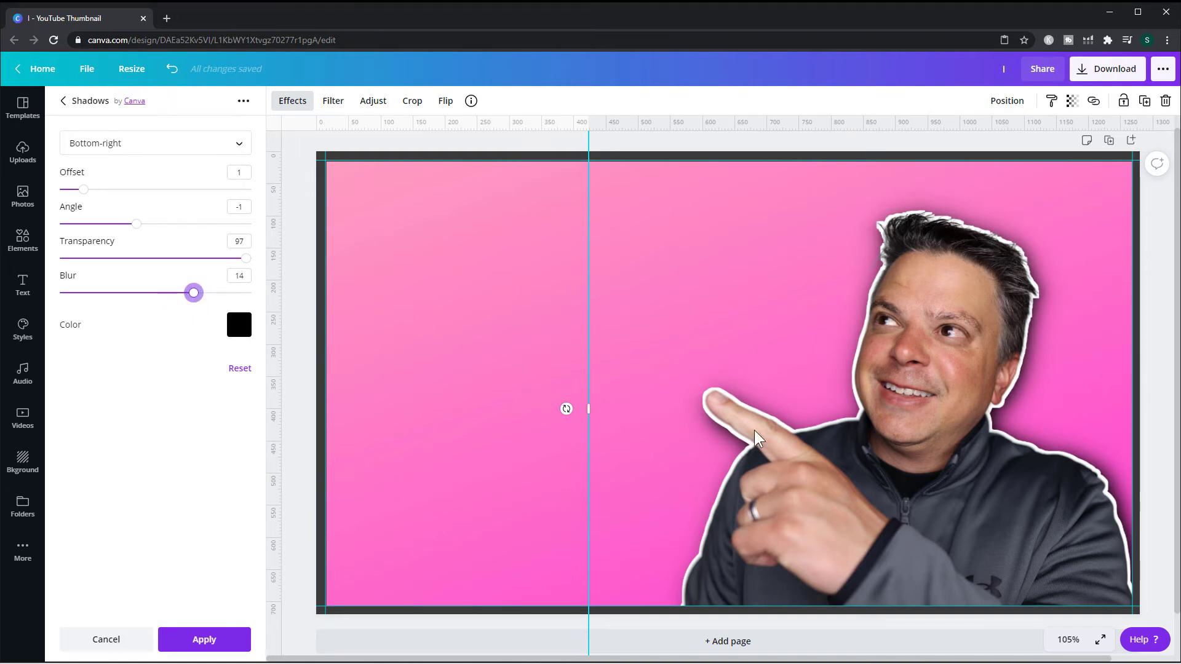
mouse_move(83, 190)
left_mouse_down()
mouse_move(100, 196)
mouse_move(70, 201)
left_mouse_up()
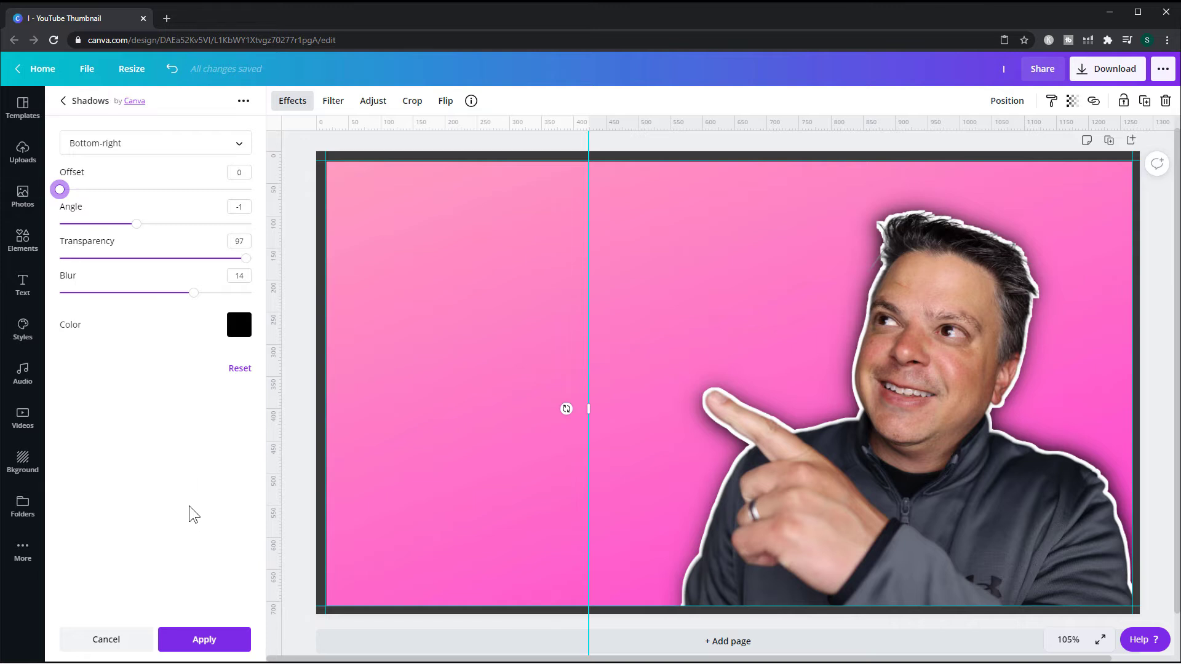
left_click(198, 642)
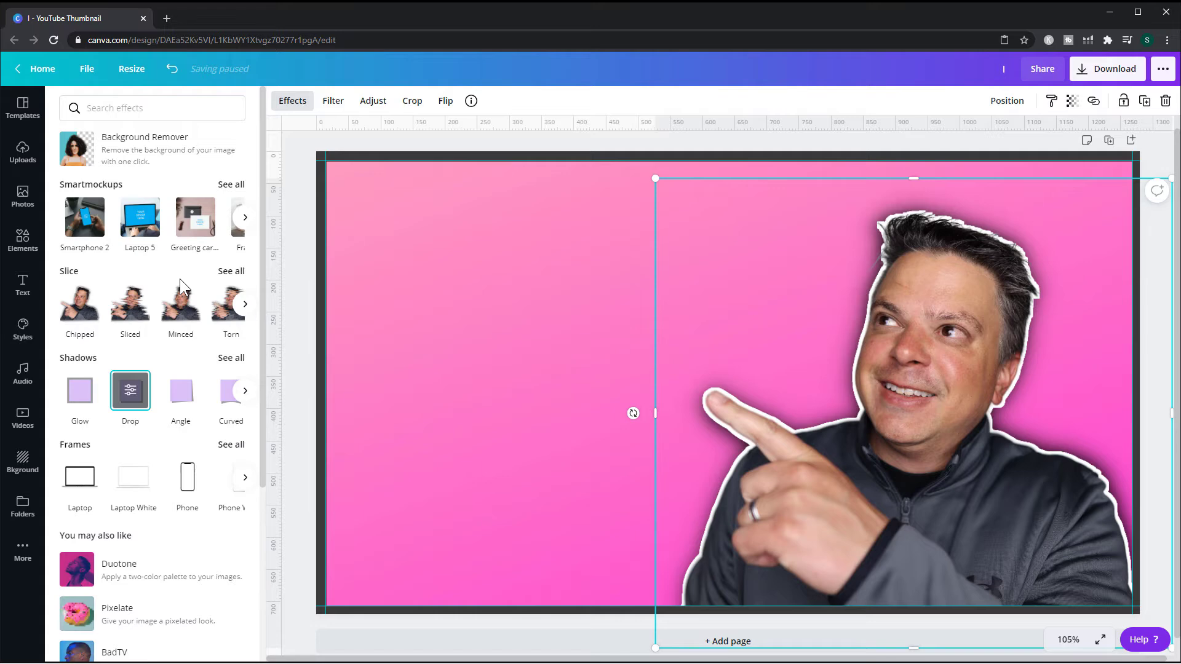
- Search the elements library for canva, amazon and facebook graphics
left_click(22, 239)
left_click(128, 108)
type("canva")
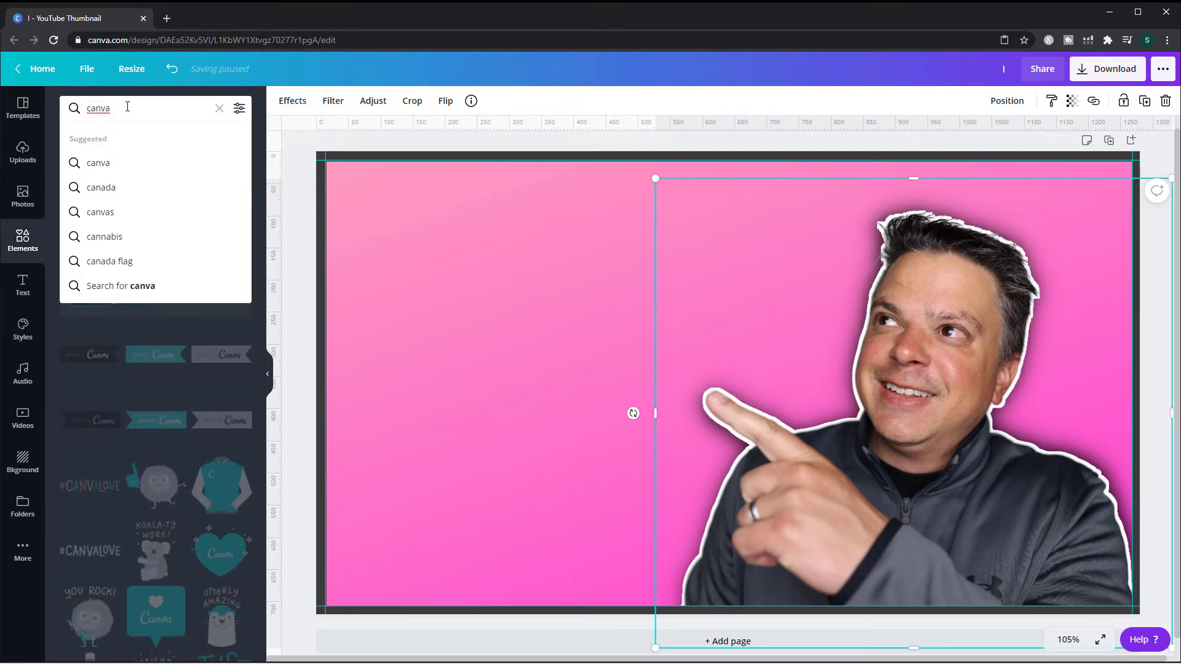
type("canva")
key("BackSpace")
key("BackSpace")
key("BackSpace")
key("BackSpace")
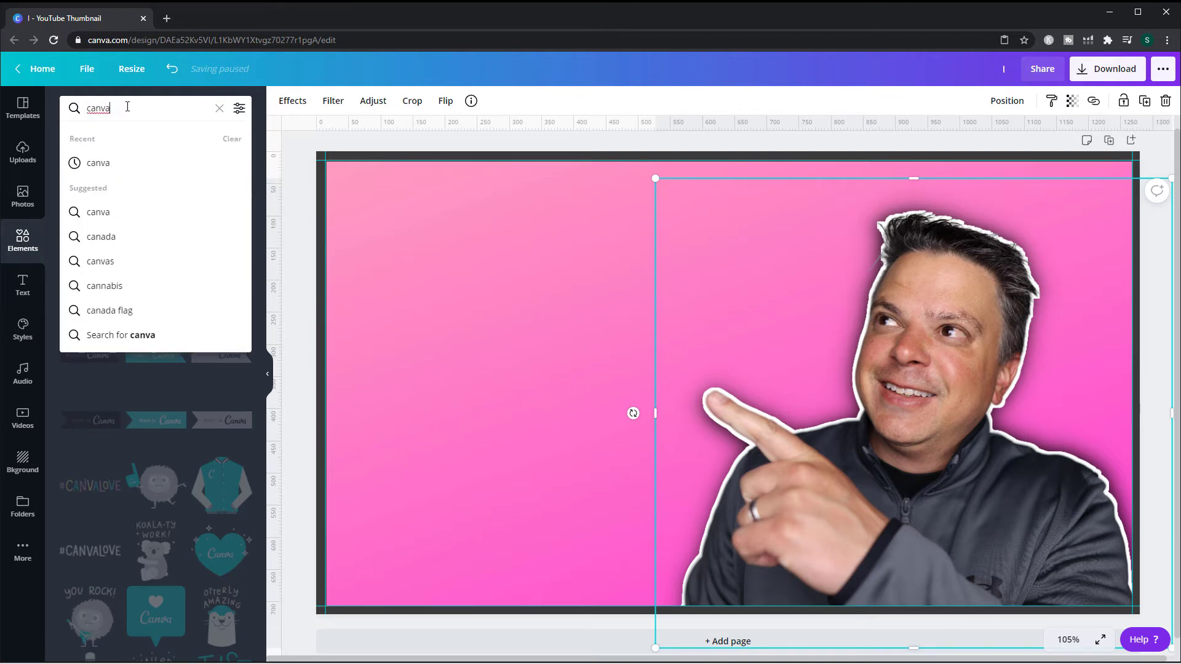
key("Return")
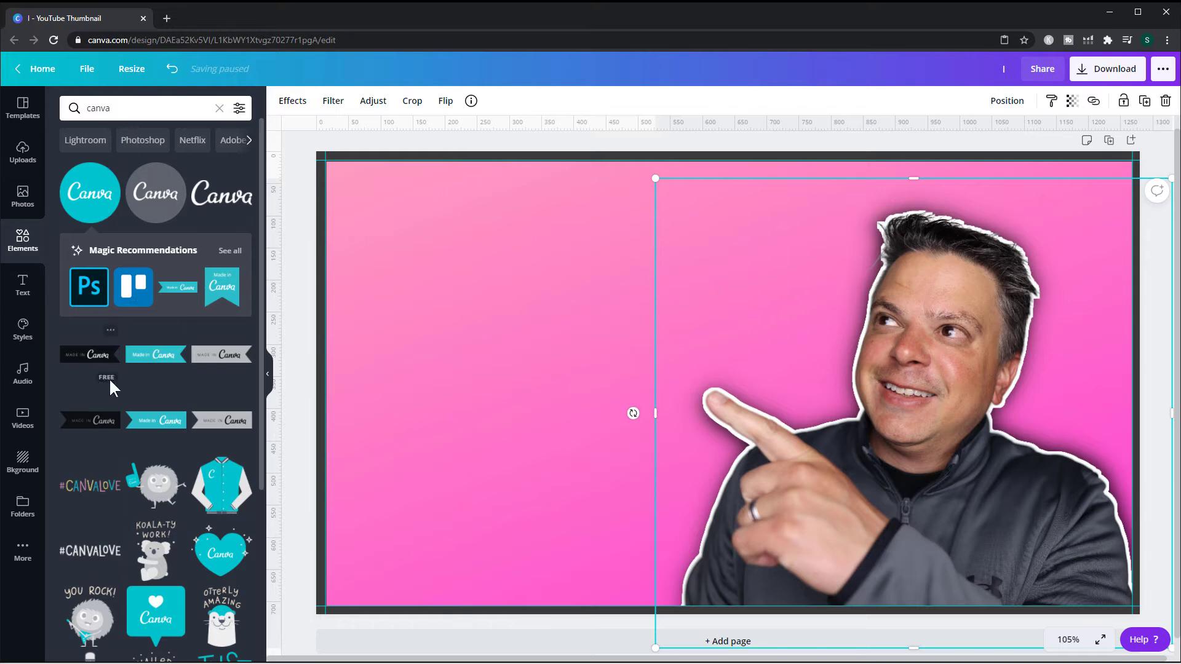
double_click(91, 108)
type("amazon")
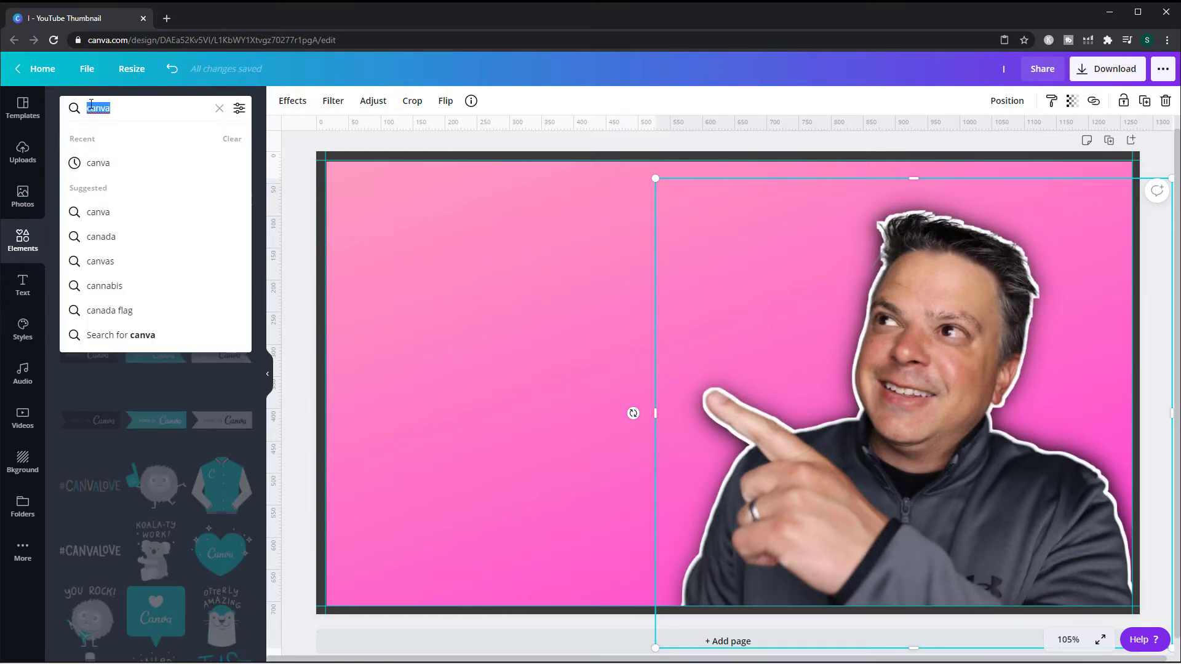
key("Return")
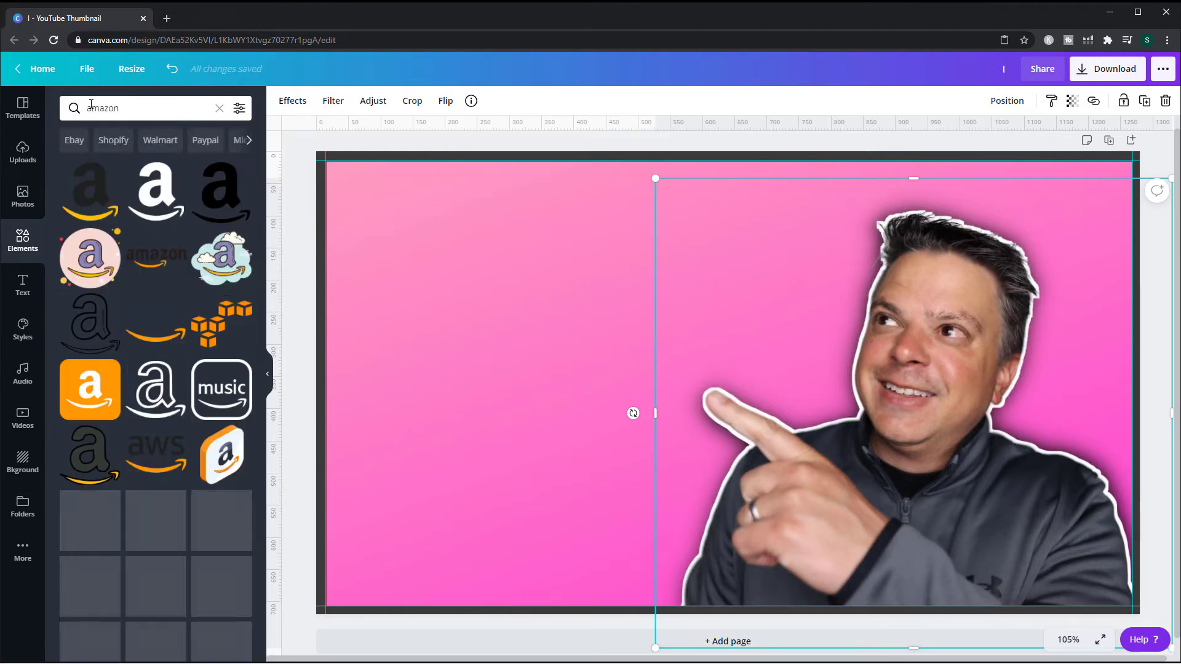
double_click(91, 108)
type("facebook")
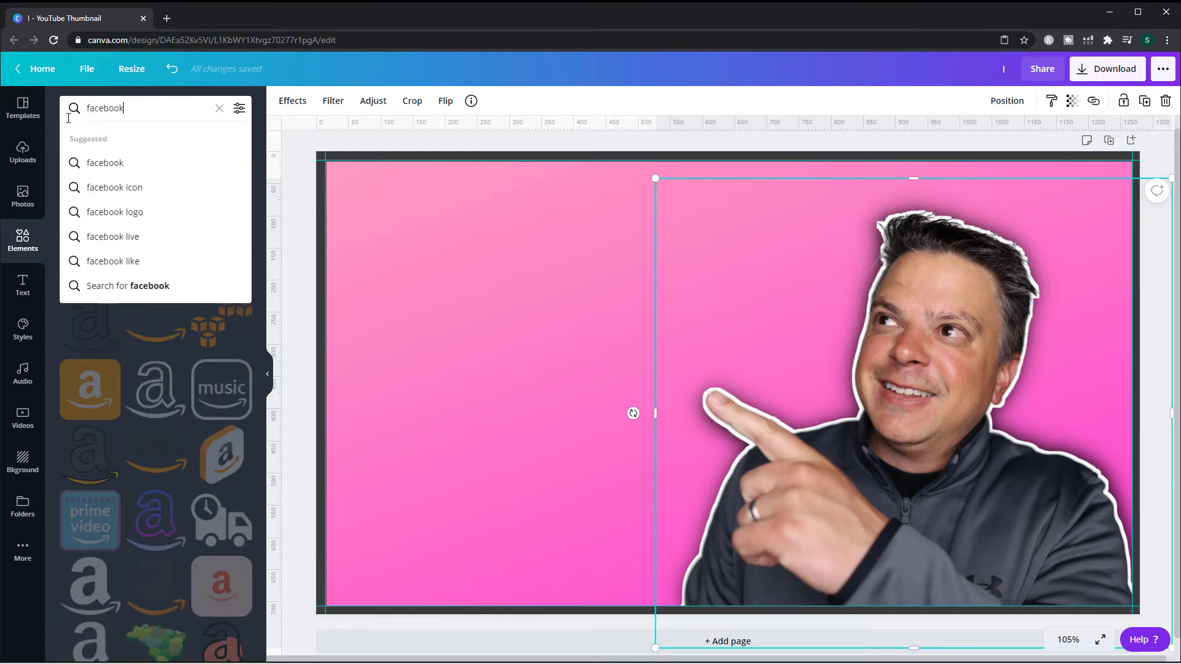
key("Return")
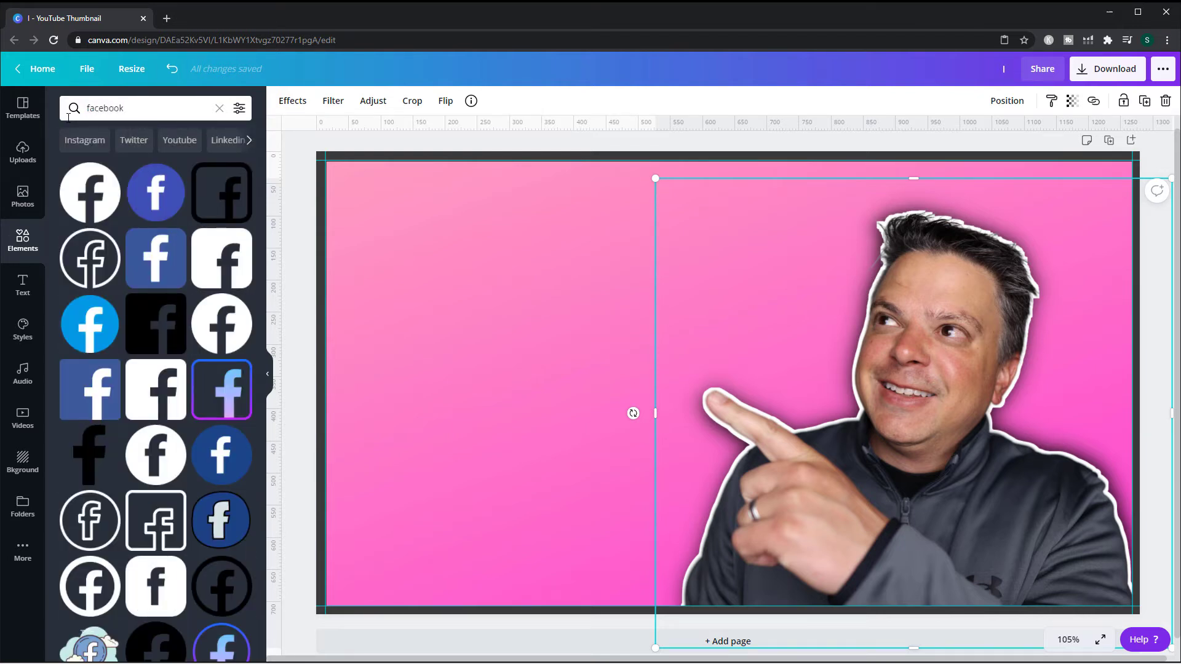
left_click(70, 108)
type("canva")
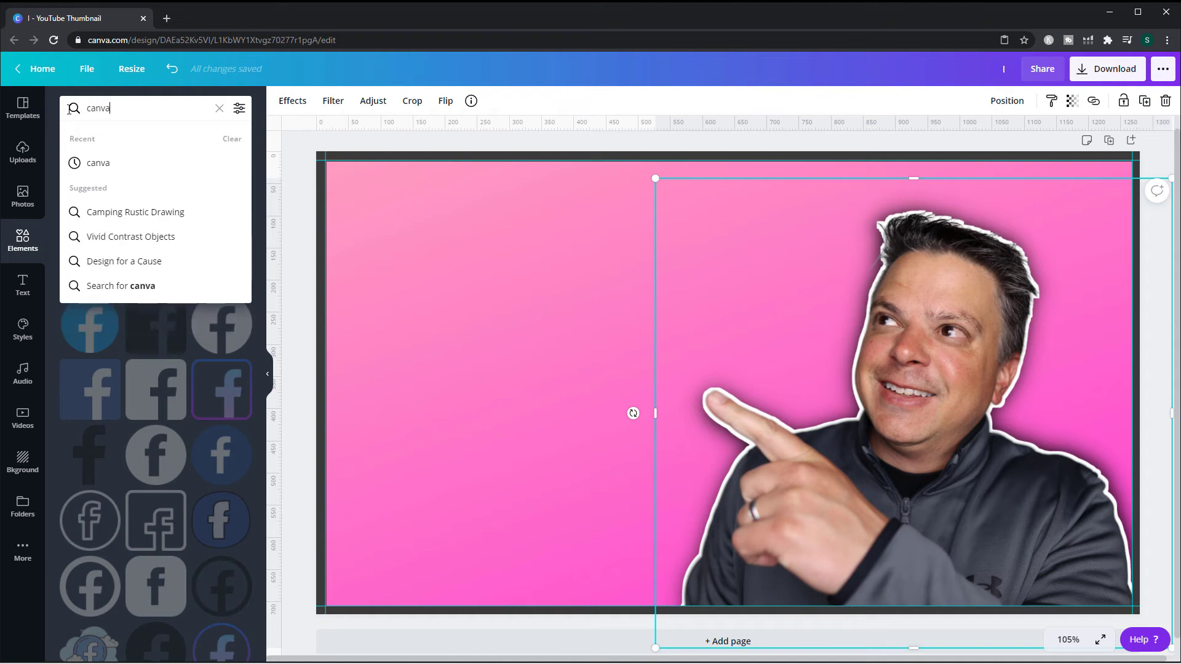
key("Return")
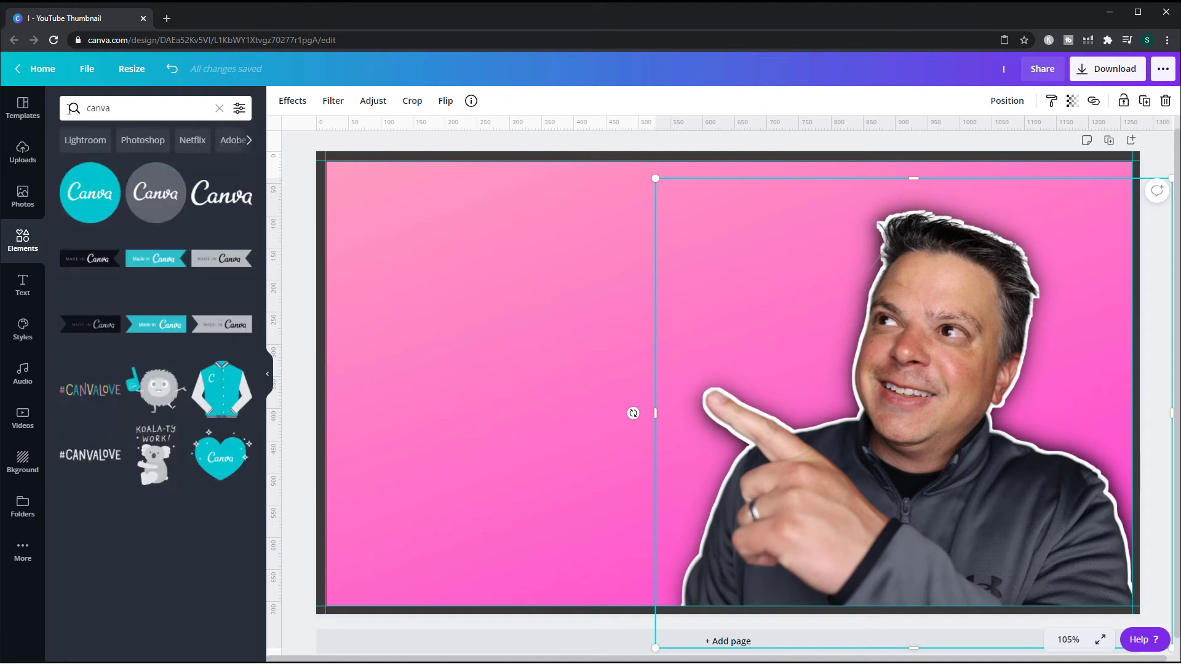
- Place the teal circular Canva logo in the upper right corner and send it backward behind the photo
left_click_drag(293, 175, 985, 169)
left_click_drag(1028, 232, 1037, 201)
left_click(1007, 100)
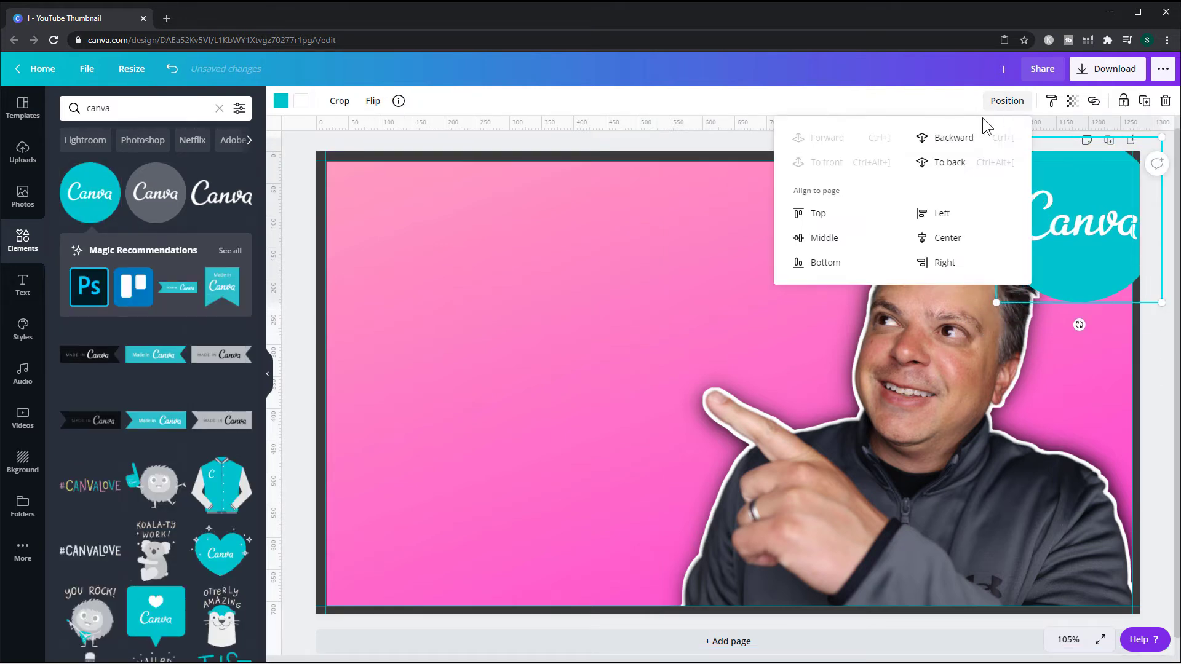
left_click(961, 145)
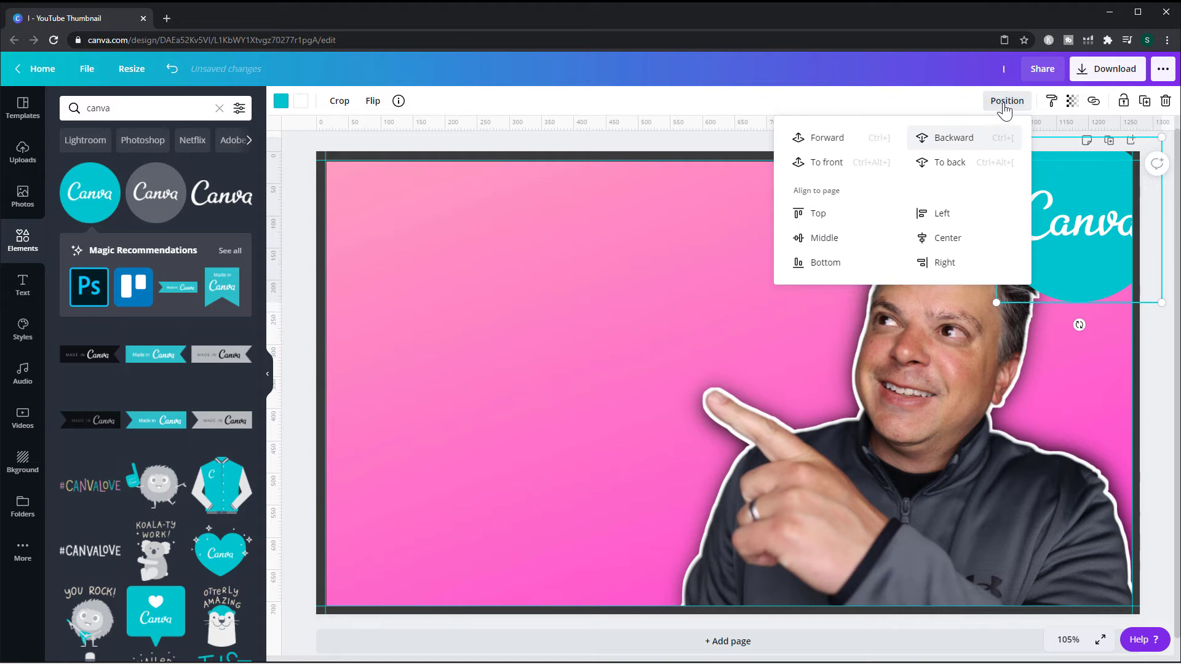
left_click(963, 142)
left_click(909, 102)
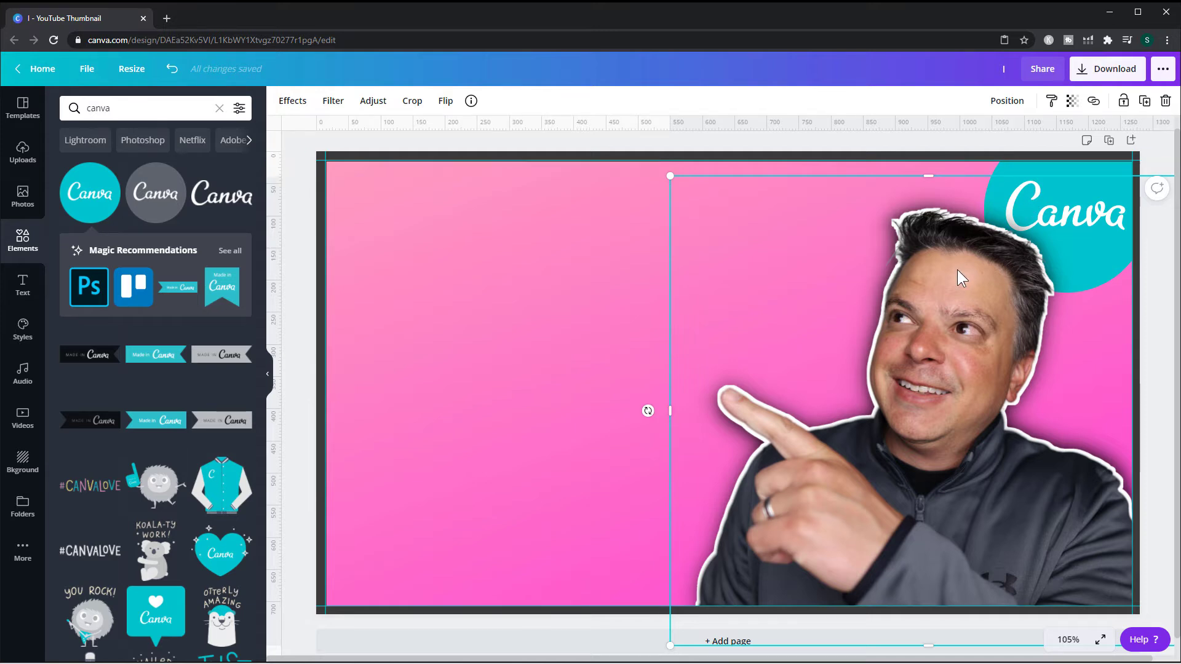
- Adjust the positions of the photo and the Canva logo in the upper right
mouse_move(956, 269)
left_mouse_down()
mouse_move(916, 274)
mouse_move(944, 271)
left_mouse_up()
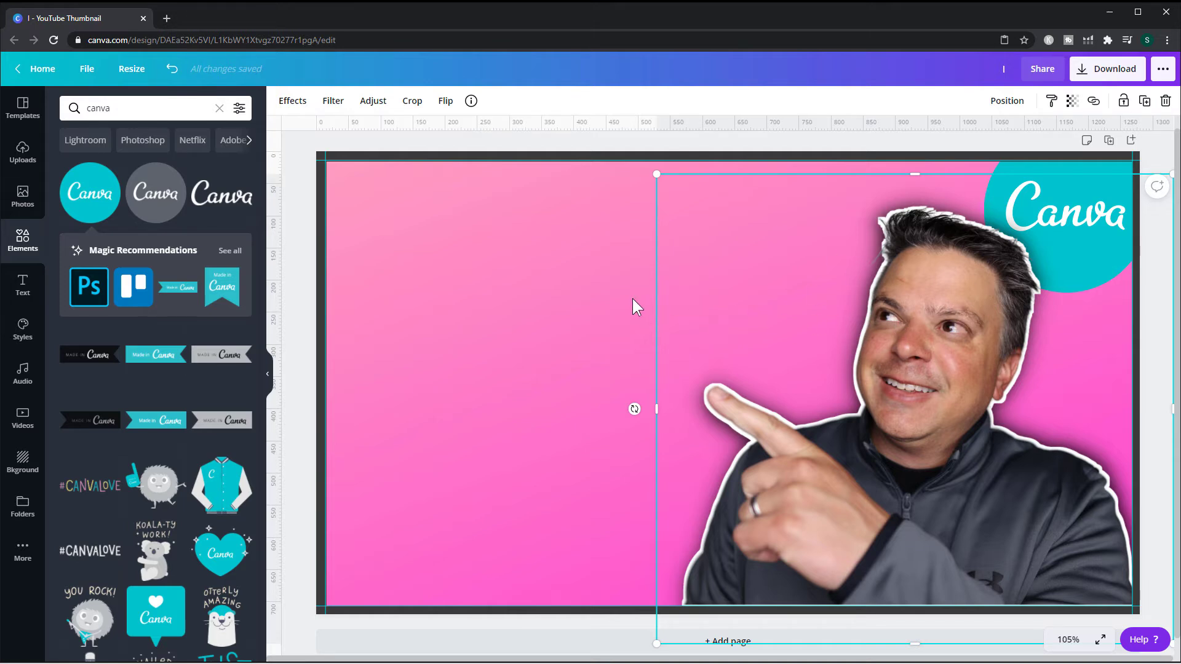
left_click(586, 312)
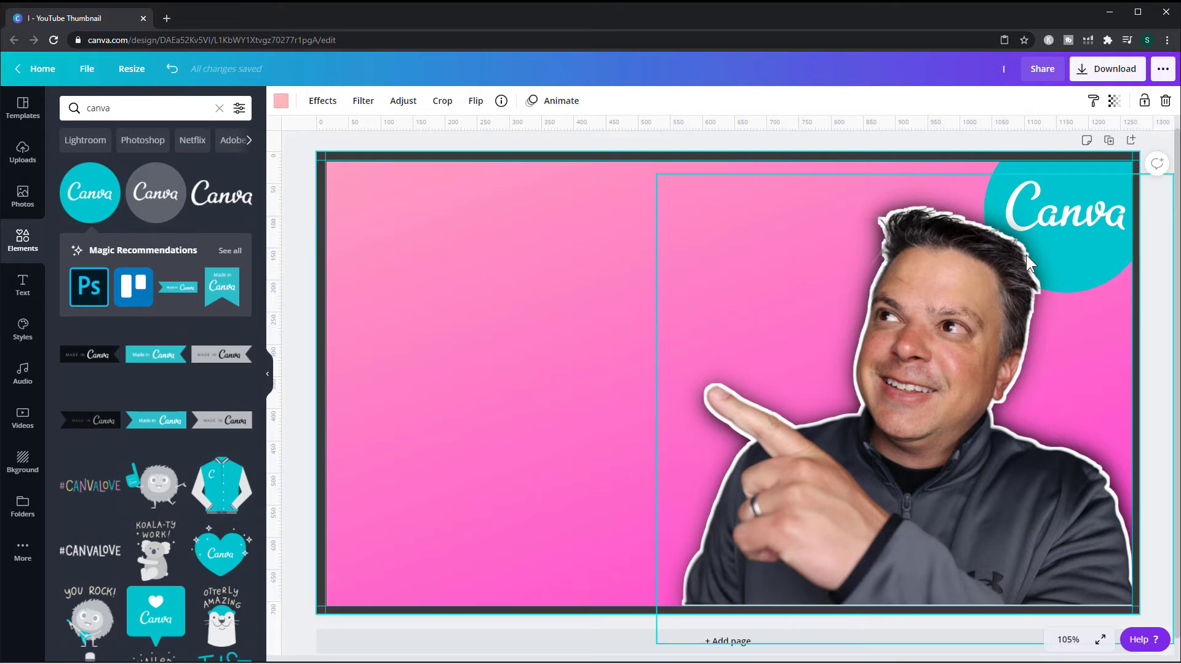
left_click(1048, 235, "ctrl")
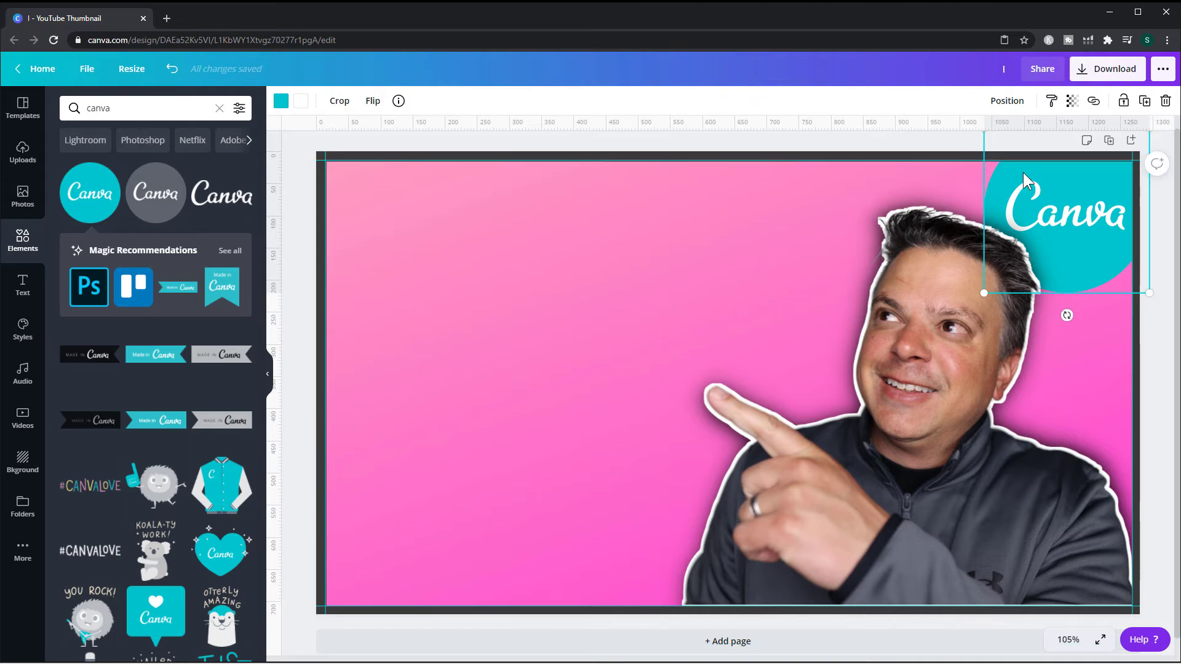
left_click_drag(1023, 172, 448, 421)
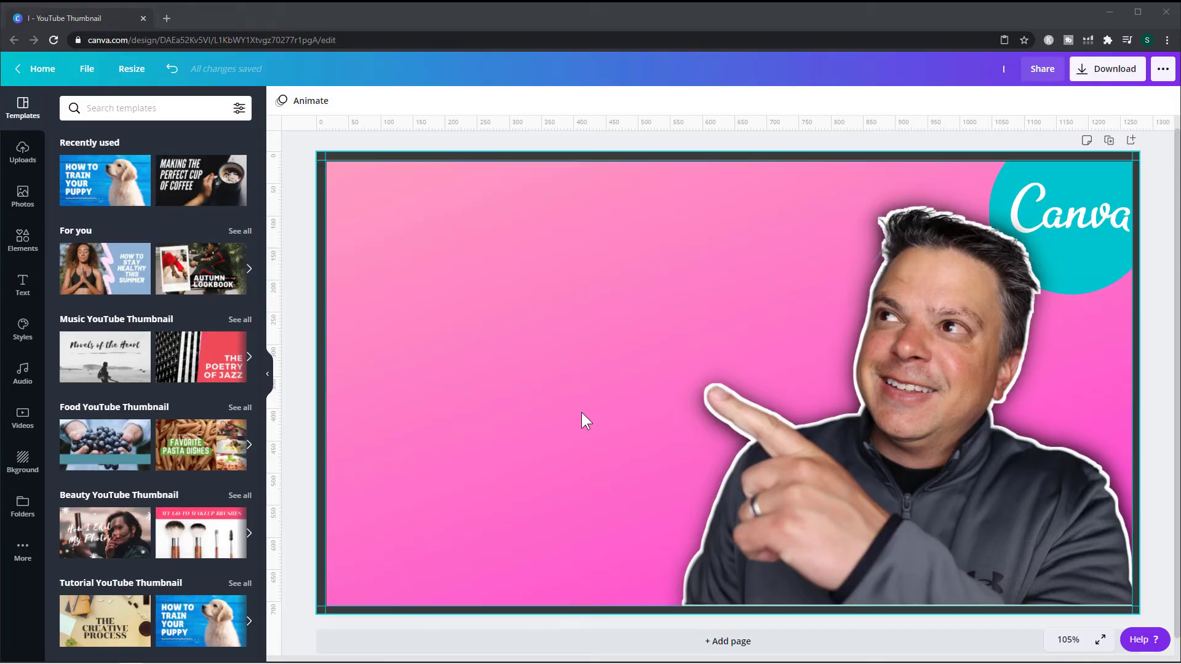
- Add the YouTube play-button image from recent photos and place it on the left of the thumbnail
left_click(22, 196)
left_click_drag(93, 209, 418, 283)
left_click_drag(536, 312, 649, 424)
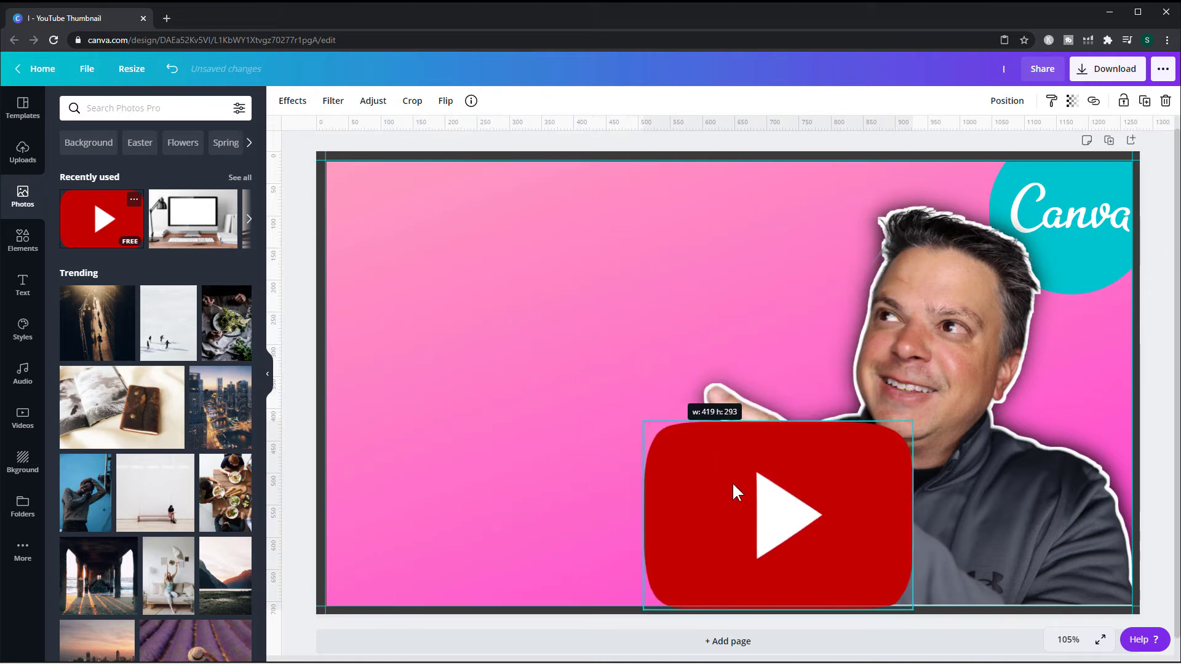
left_click_drag(731, 481, 495, 423)
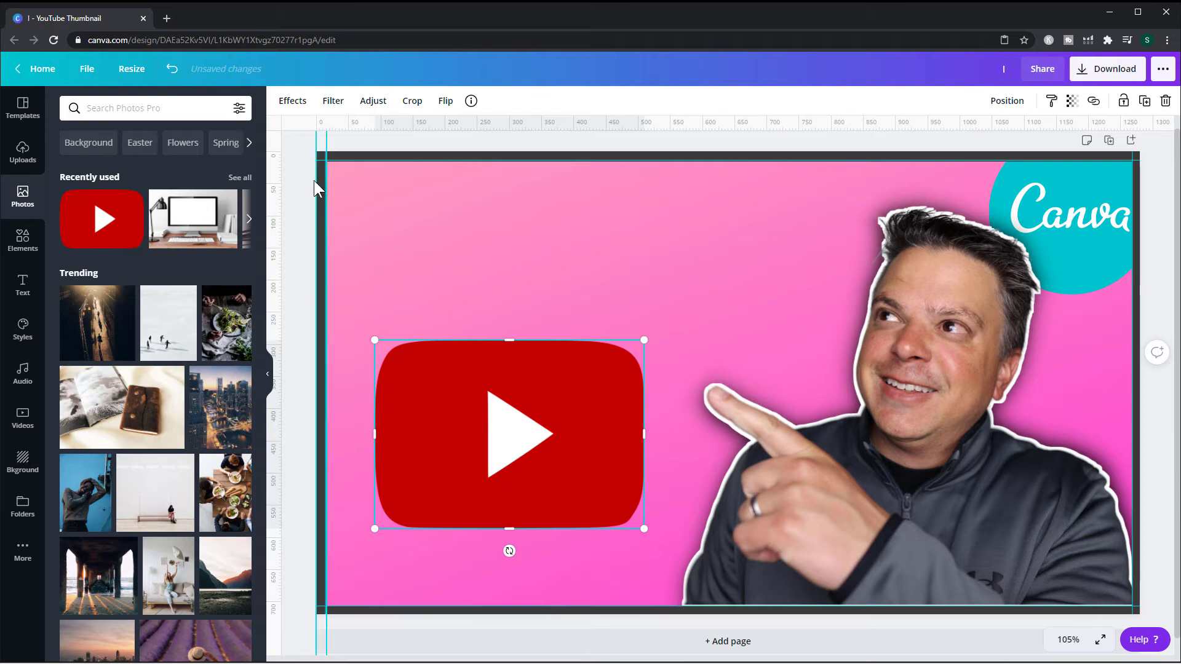
- Try the Neon Pink, Neon Turquoise and Laptop White frames on the YouTube image, then delete it
left_click(293, 102)
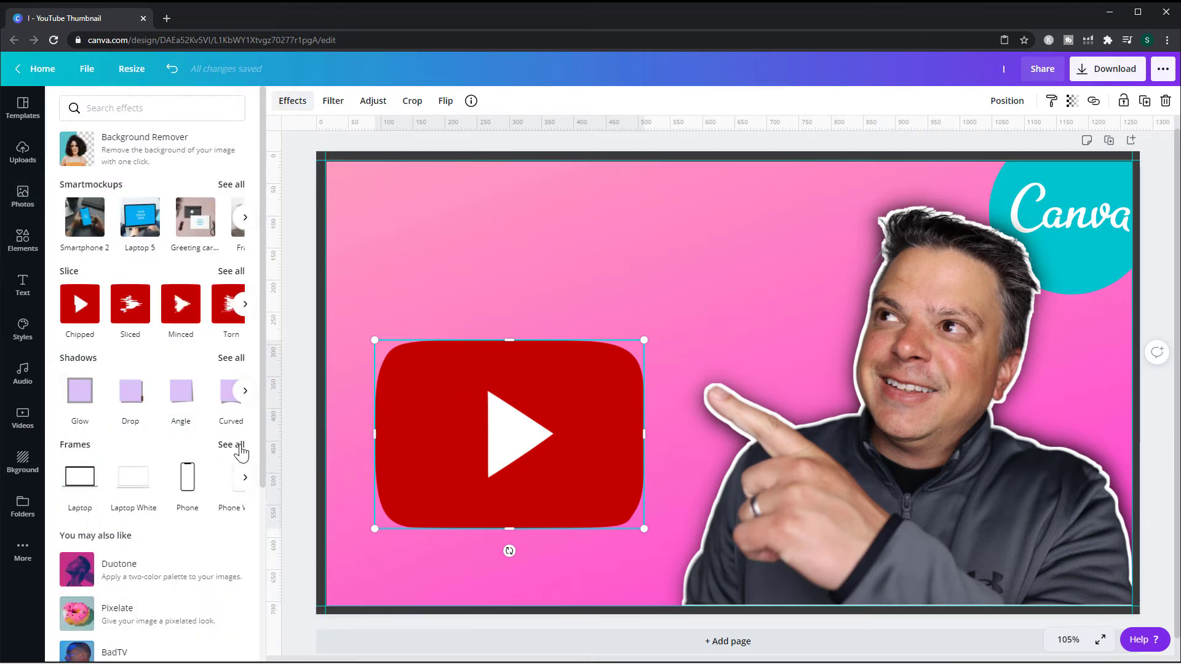
left_click(234, 446)
left_click(138, 303)
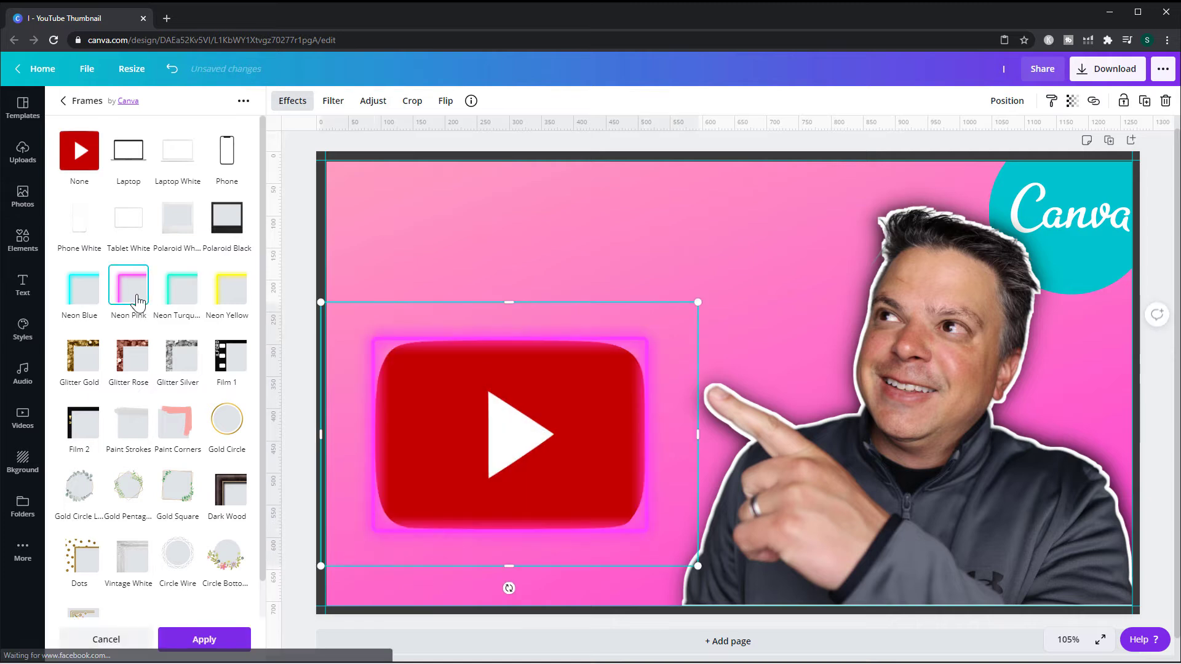
left_click(178, 304)
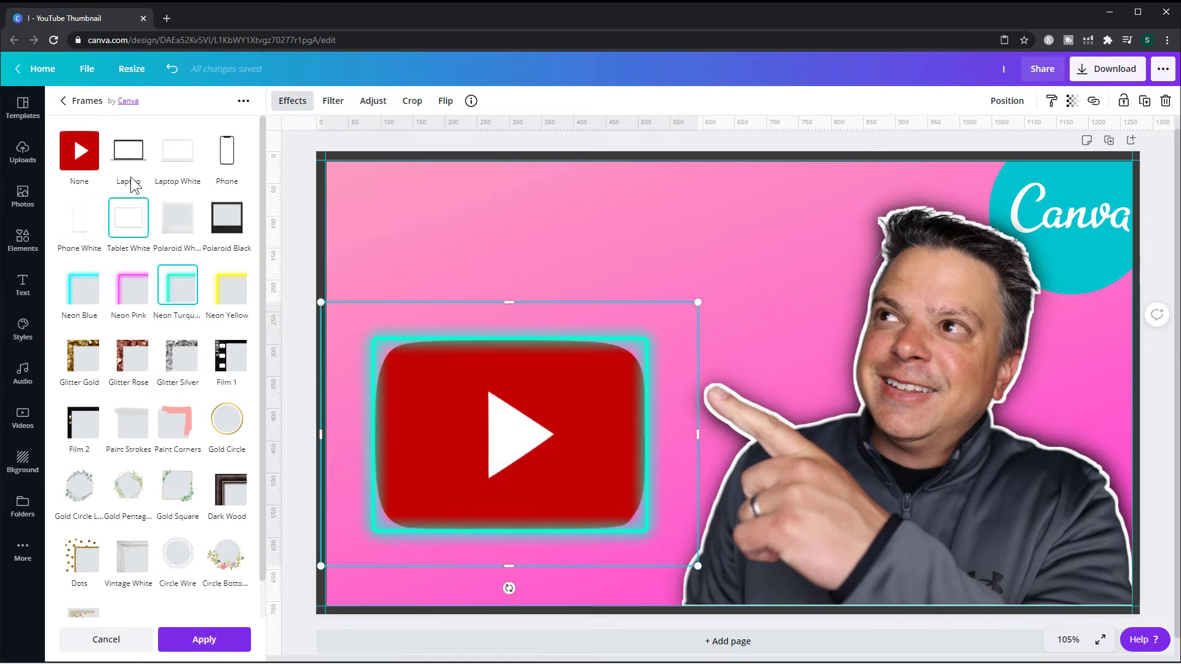
left_click(177, 158)
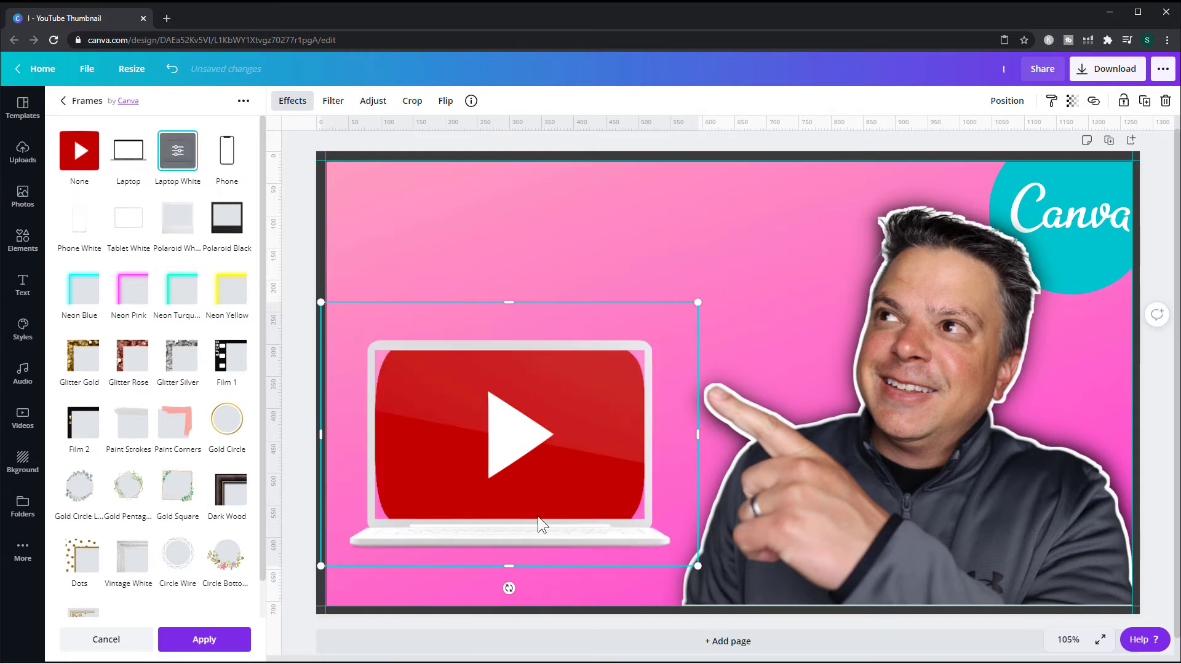
left_click_drag(515, 477, 526, 510)
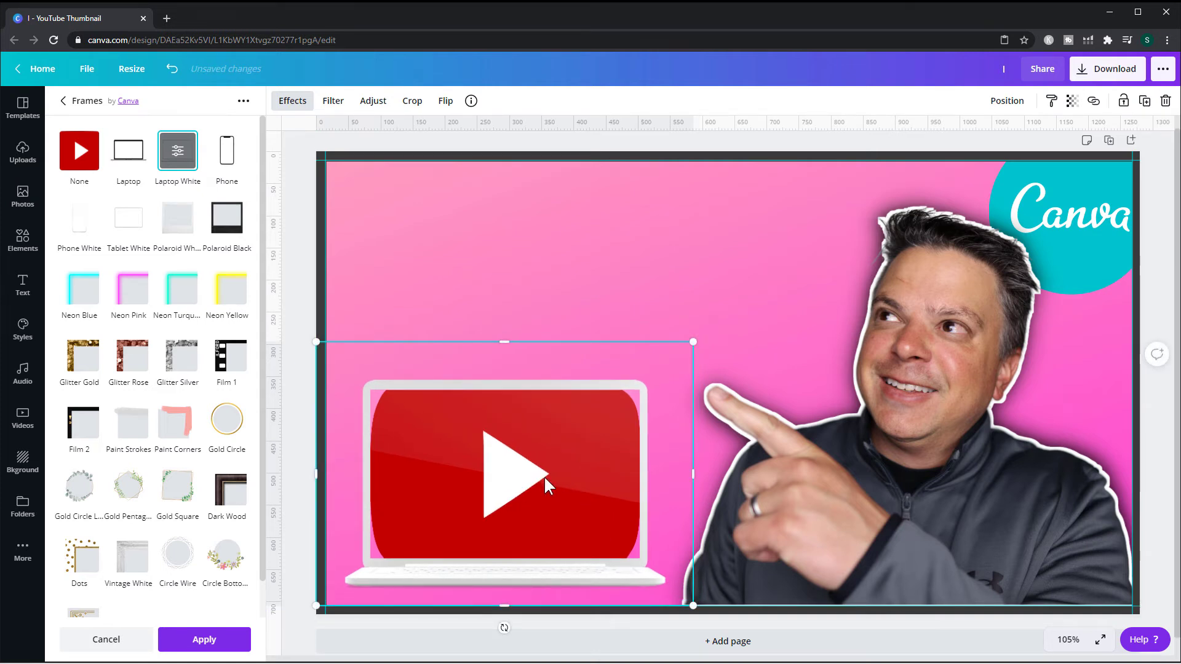
key("Delete")
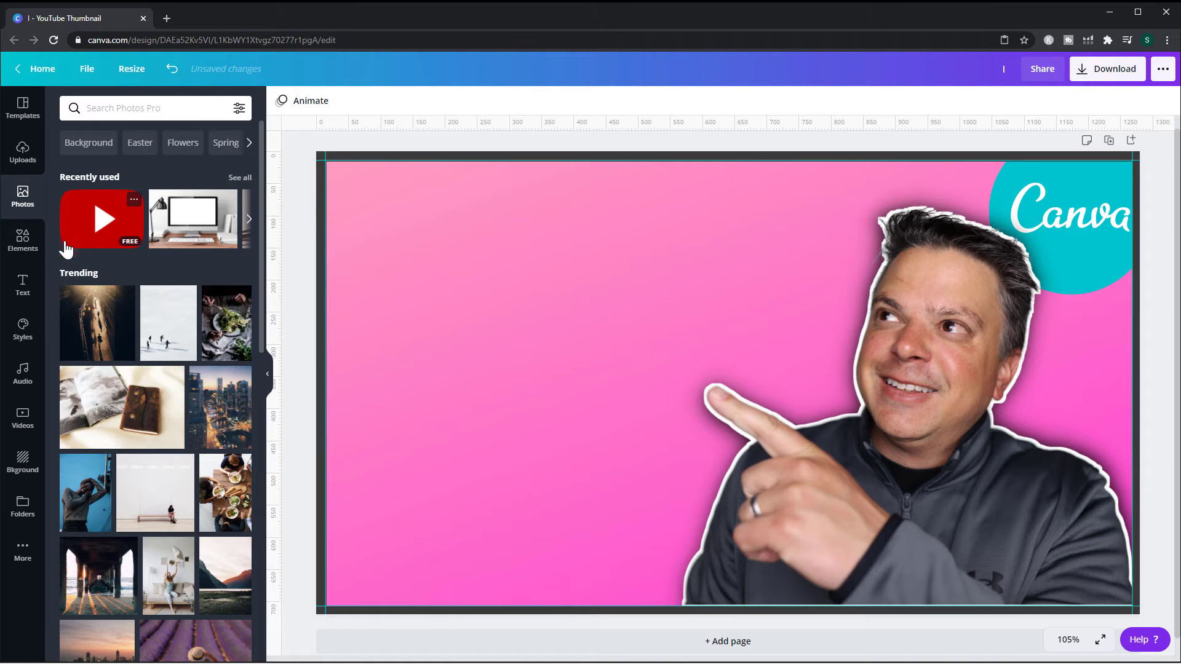
- Search the elements for frames and add the laptop frame to the left side of the thumbnail
left_click(17, 246)
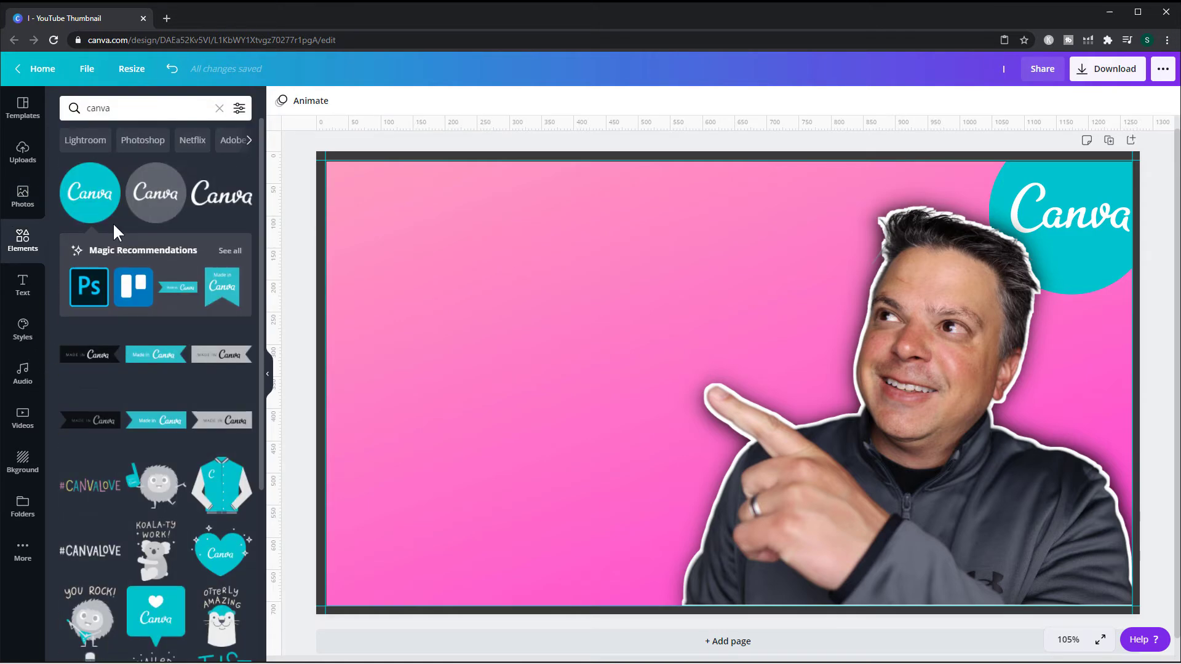
left_click(86, 108)
type("frames")
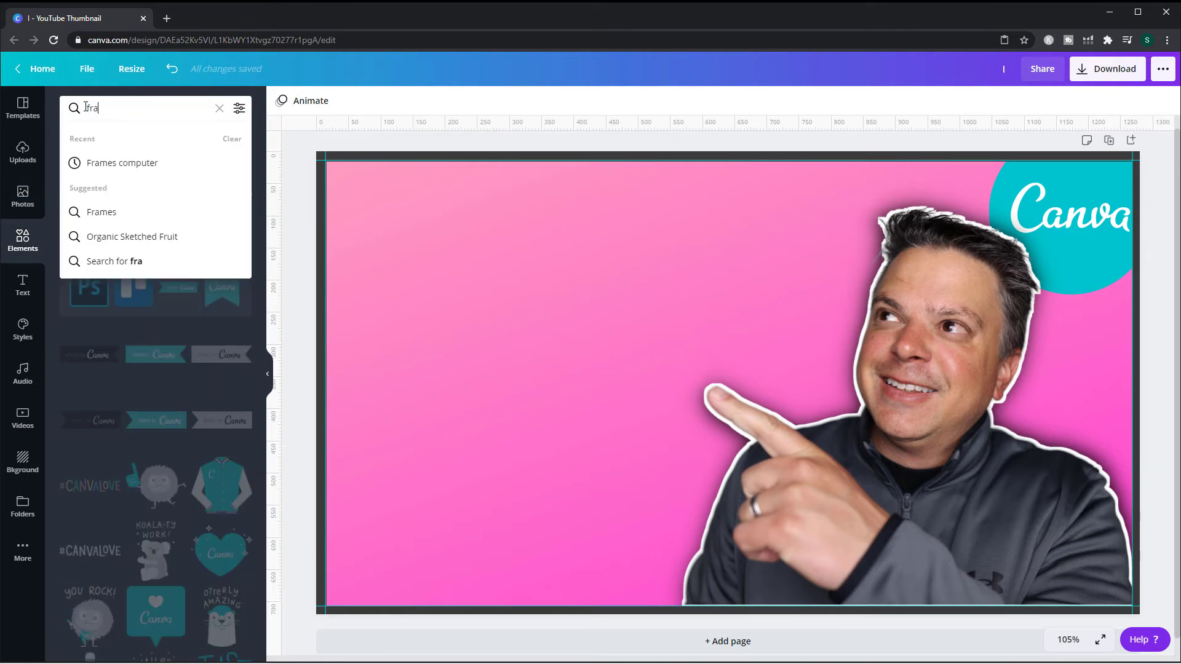
key("Return")
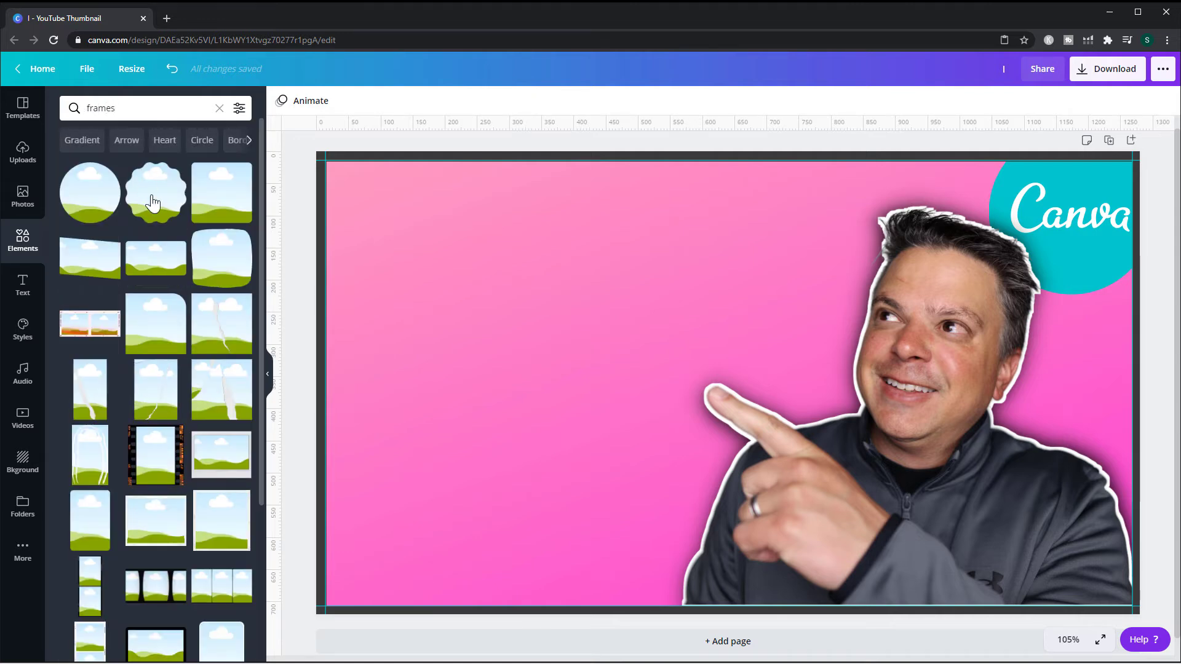
scroll(194, 307, "down", 4)
scroll(195, 309, "down", 2)
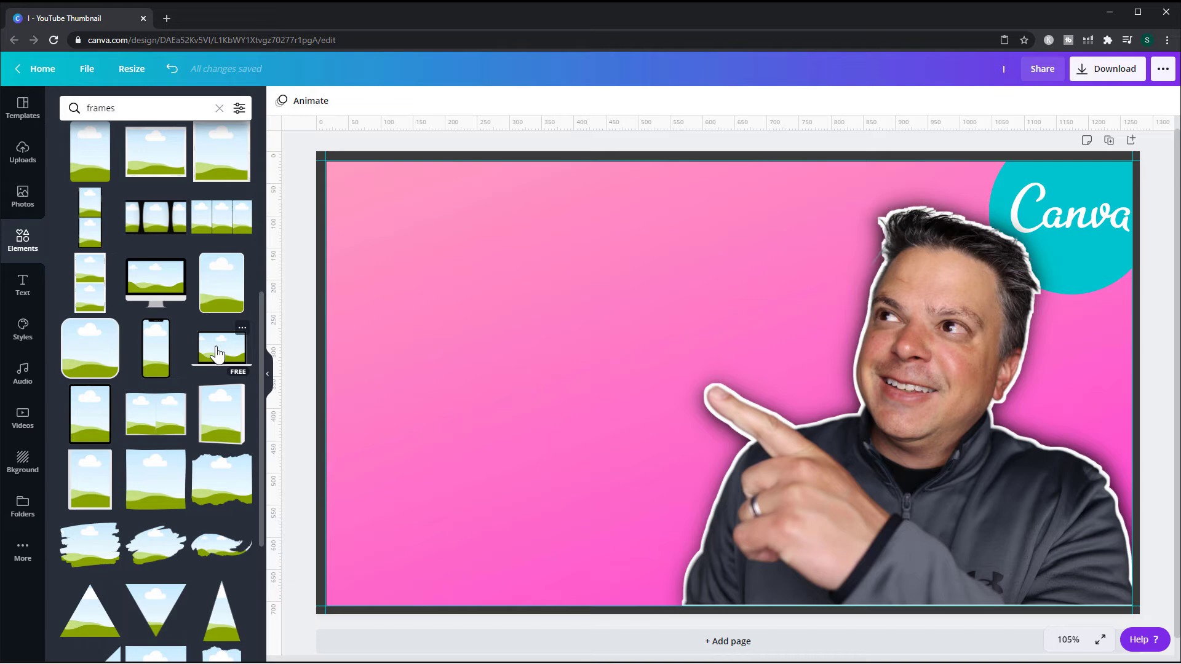
left_click_drag(215, 353, 386, 330)
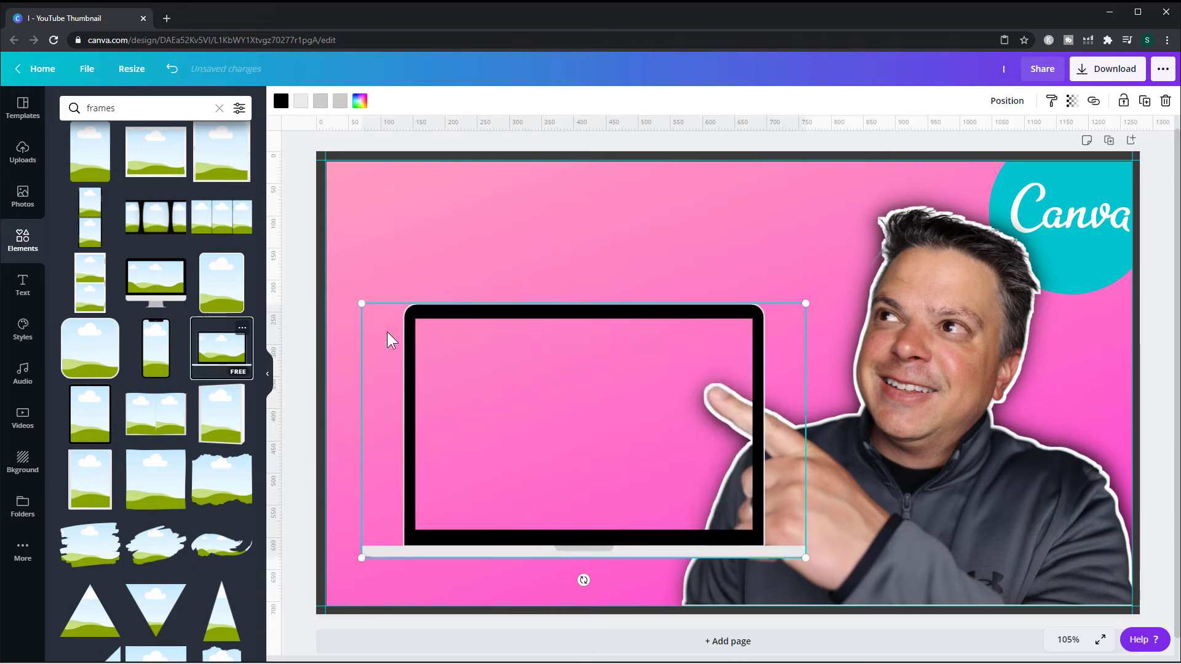
- Fill the laptop frame with the YouTube play-button image from recent photos and shift it slightly upward inside the frame
left_click(35, 196)
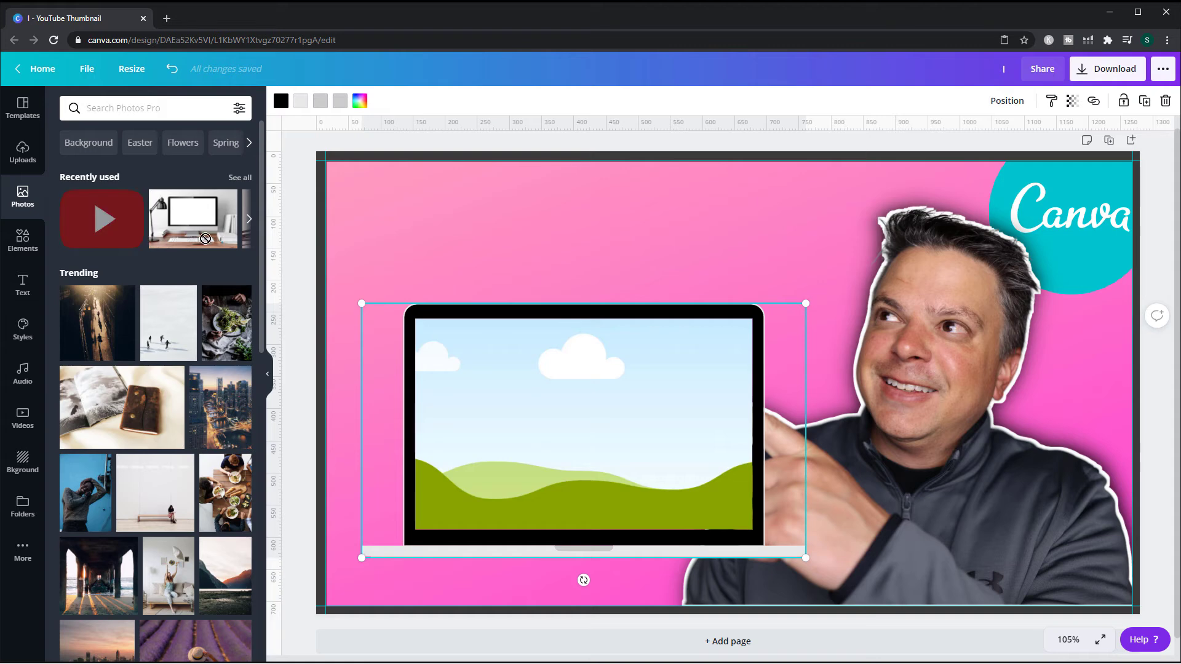
left_click_drag(98, 219, 443, 336)
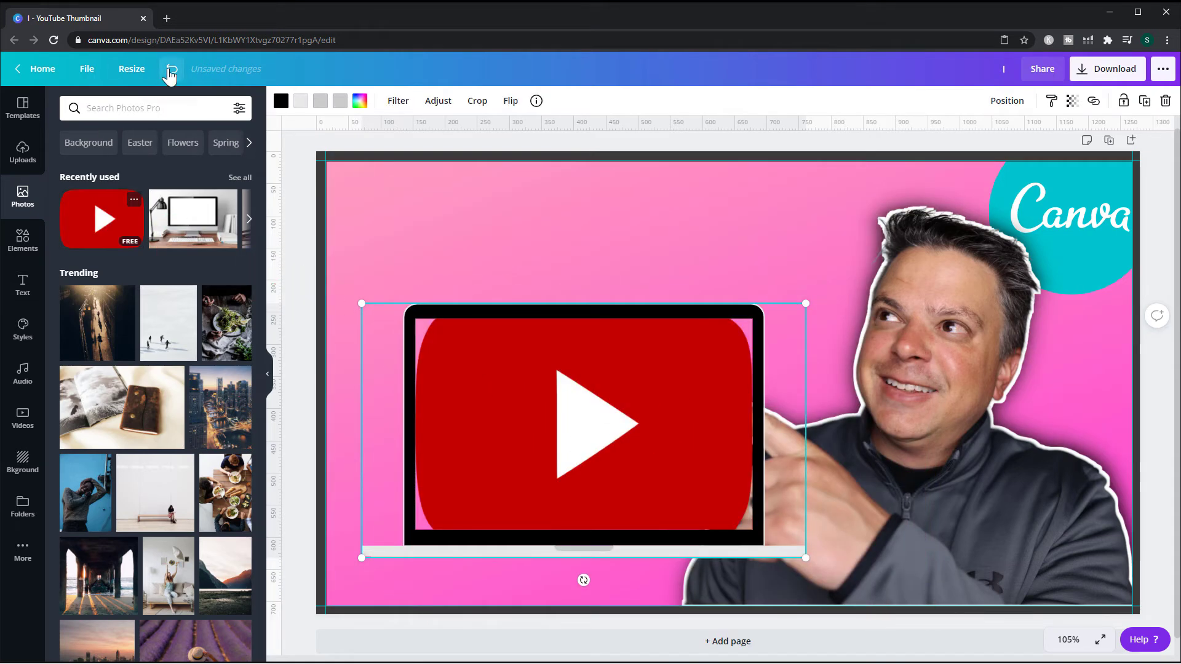
left_click(172, 68)
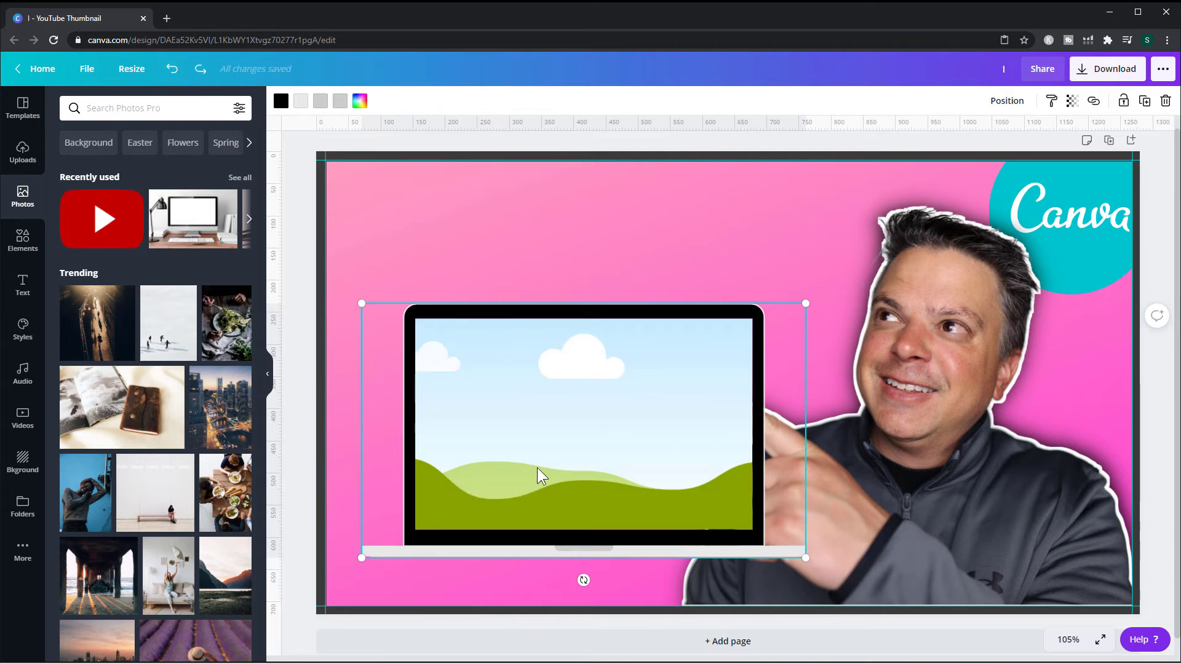
left_click_drag(102, 220, 497, 364)
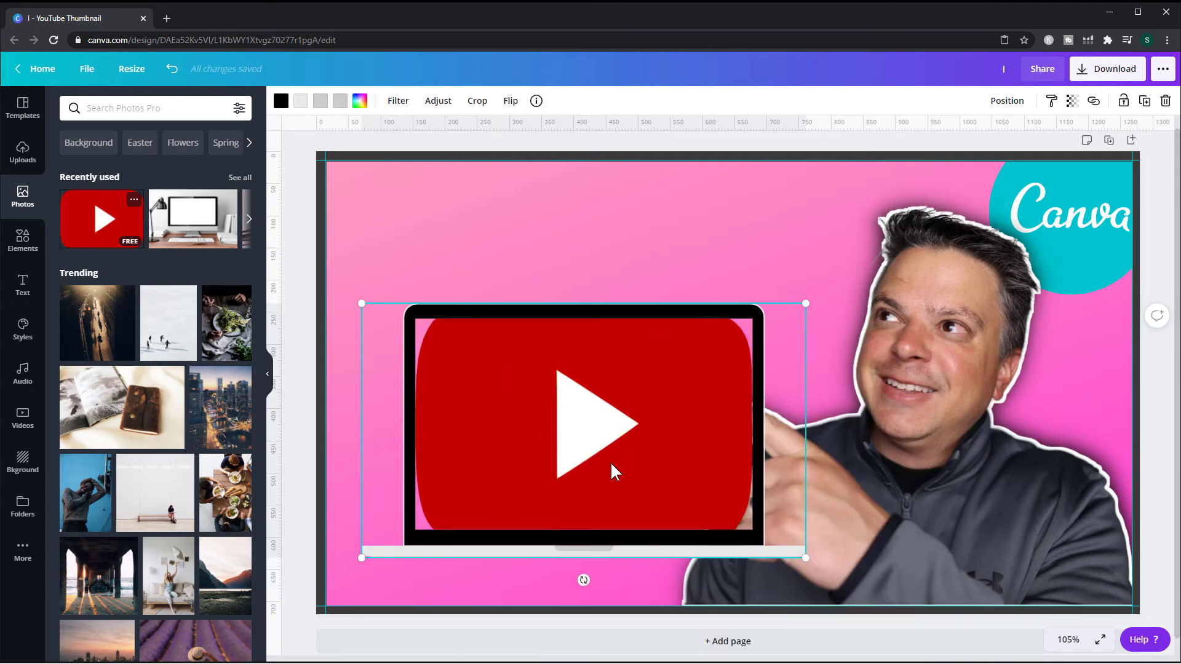
double_click(593, 435)
left_click_drag(559, 432, 548, 366)
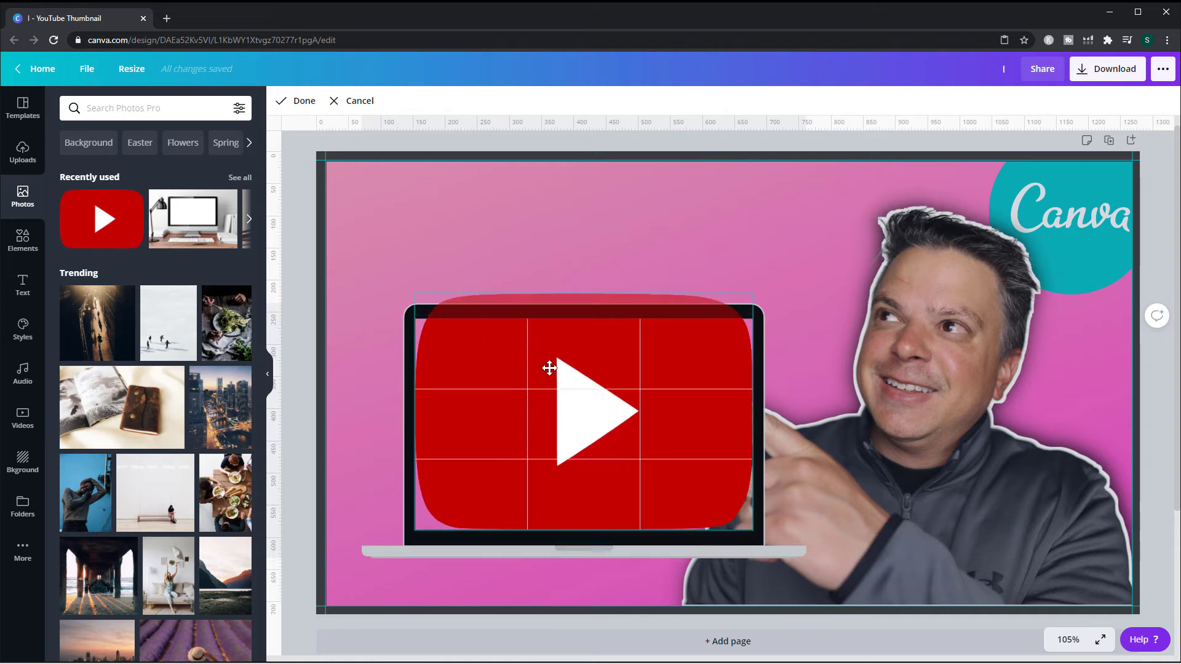